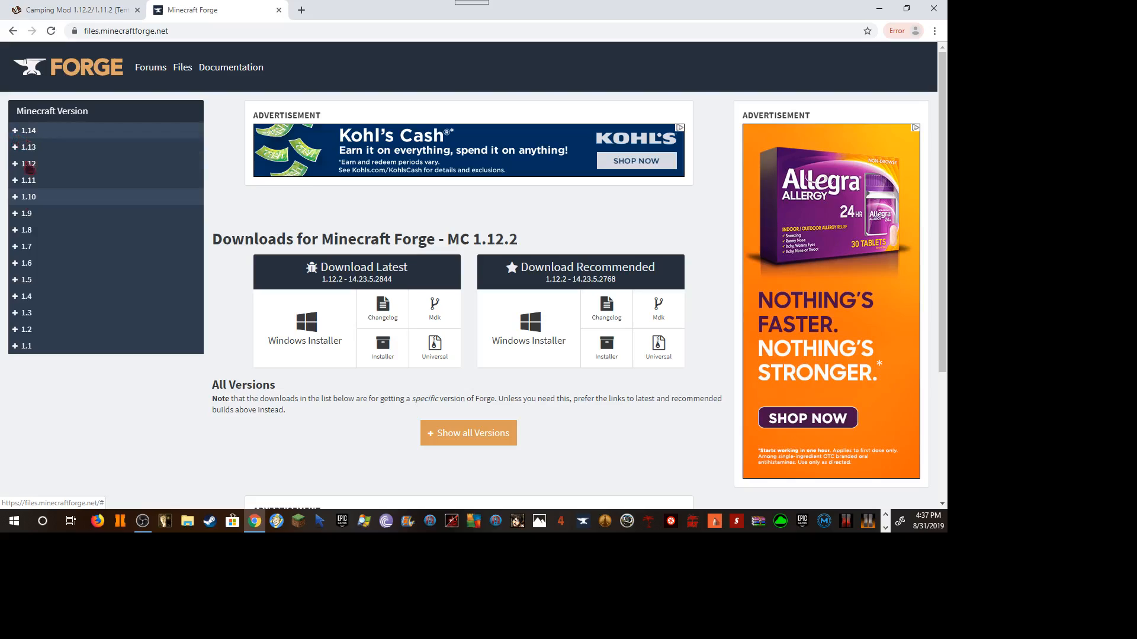
- Open the Minecraft Forge downloads page for Minecraft version 1.10.2
left_click(21, 197)
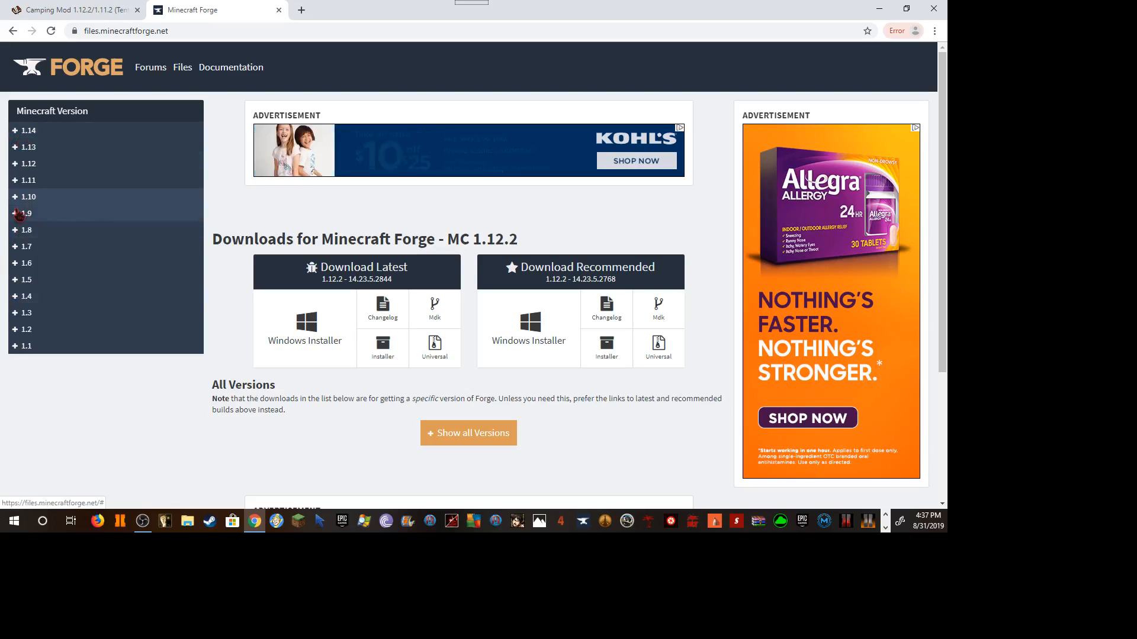
left_click(24, 214)
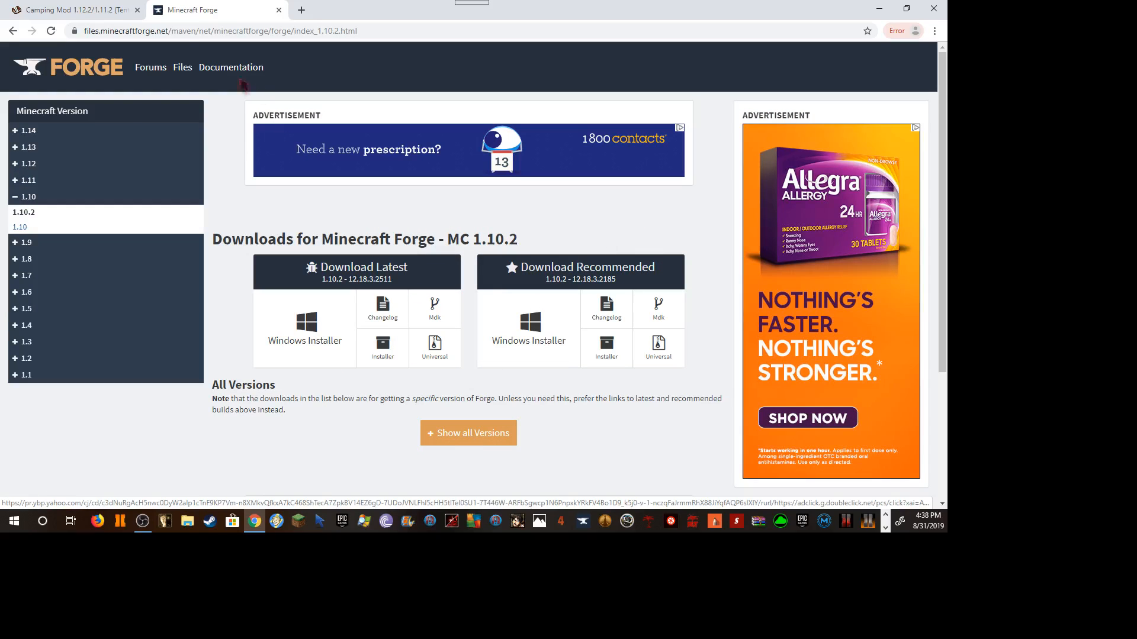
- Look through the Camping Mod page, covering its screenshots, crafting recipes, requirements and installation instructions
left_click(74, 10)
scroll(503, 314, "down", 20)
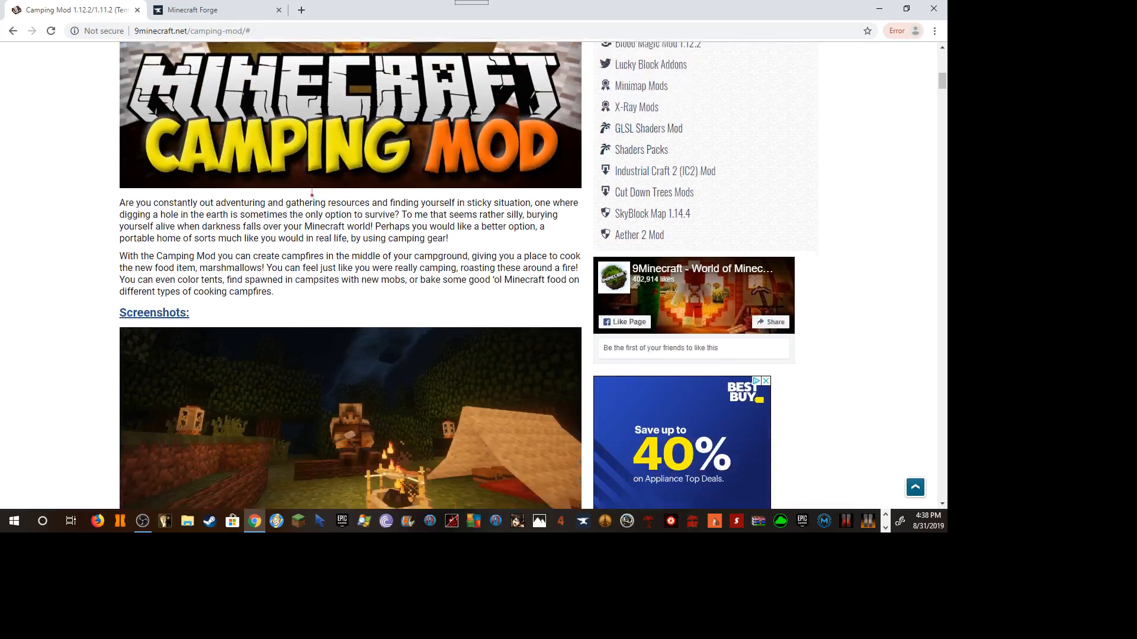
scroll(350, 275, "down", 18)
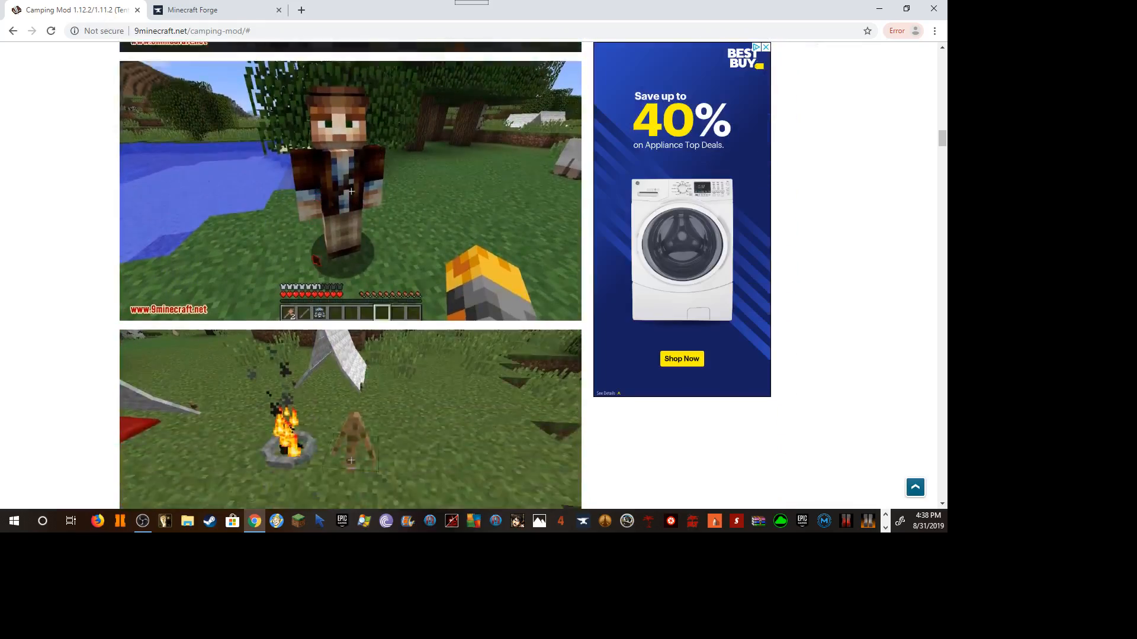
scroll(350, 275, "down", 20)
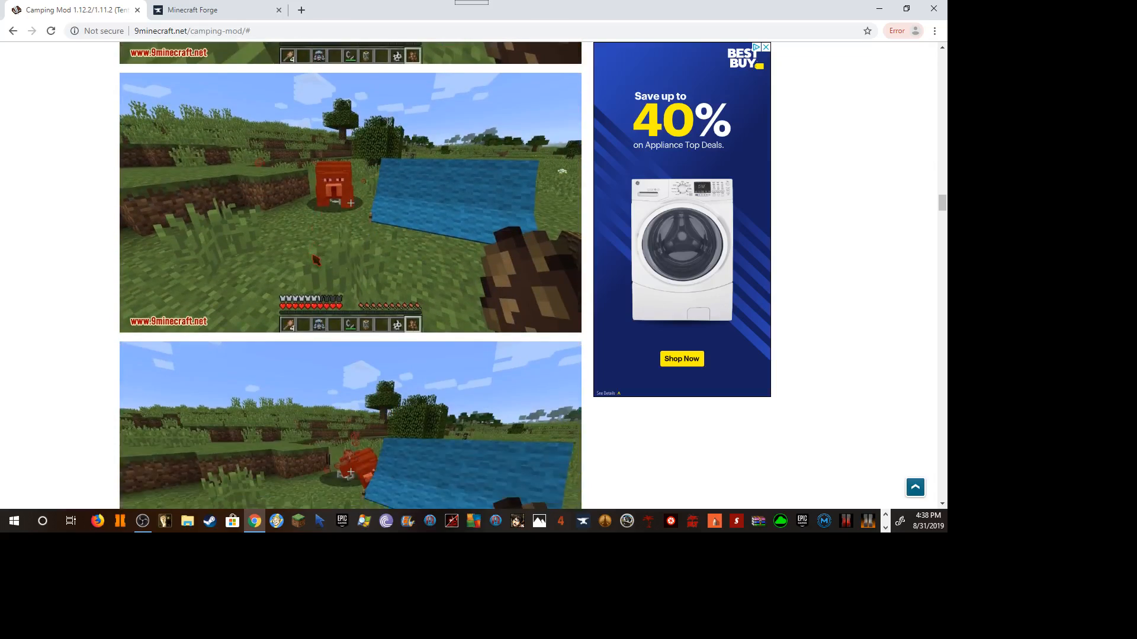
scroll(315, 260, "down", 20)
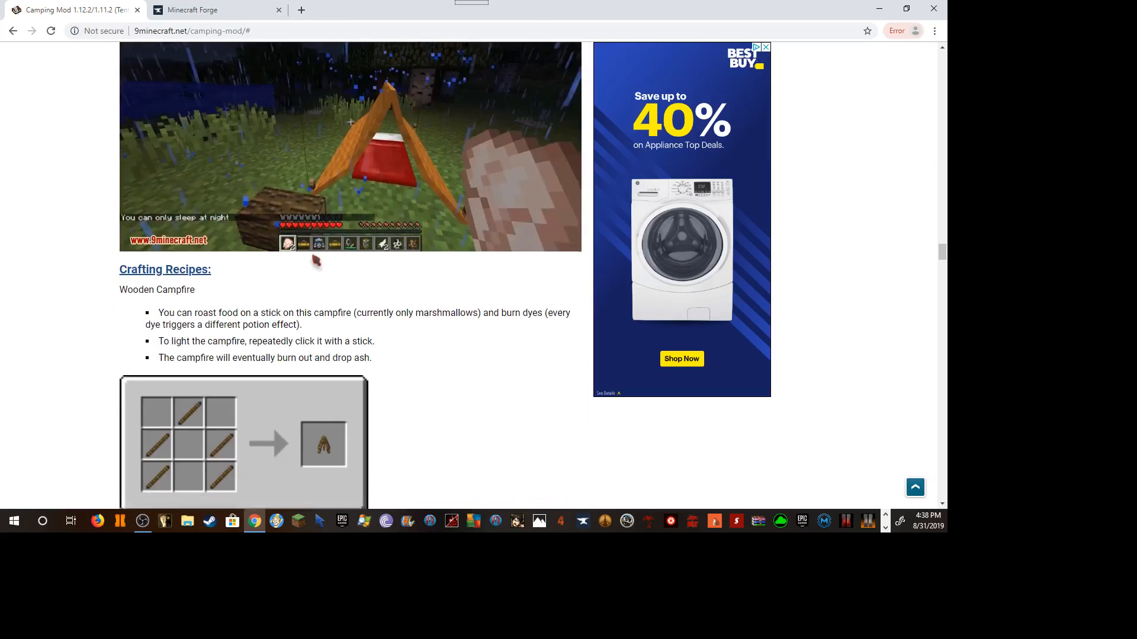
scroll(315, 259, "down", 20)
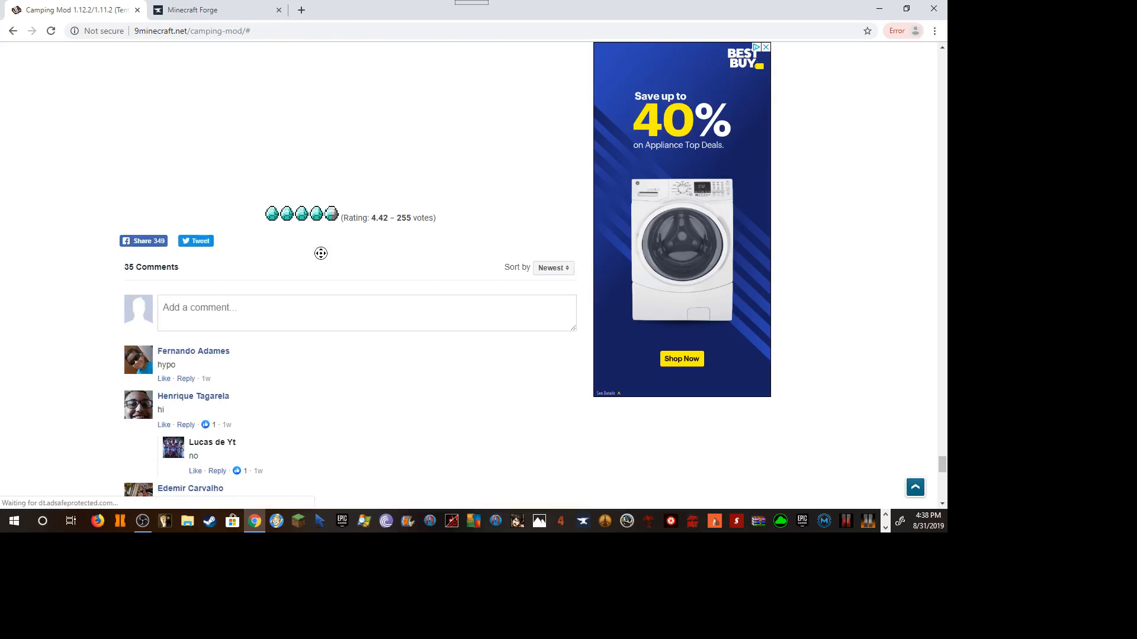
scroll(266, 184, "up", 2)
scroll(74, 236, "up", 15)
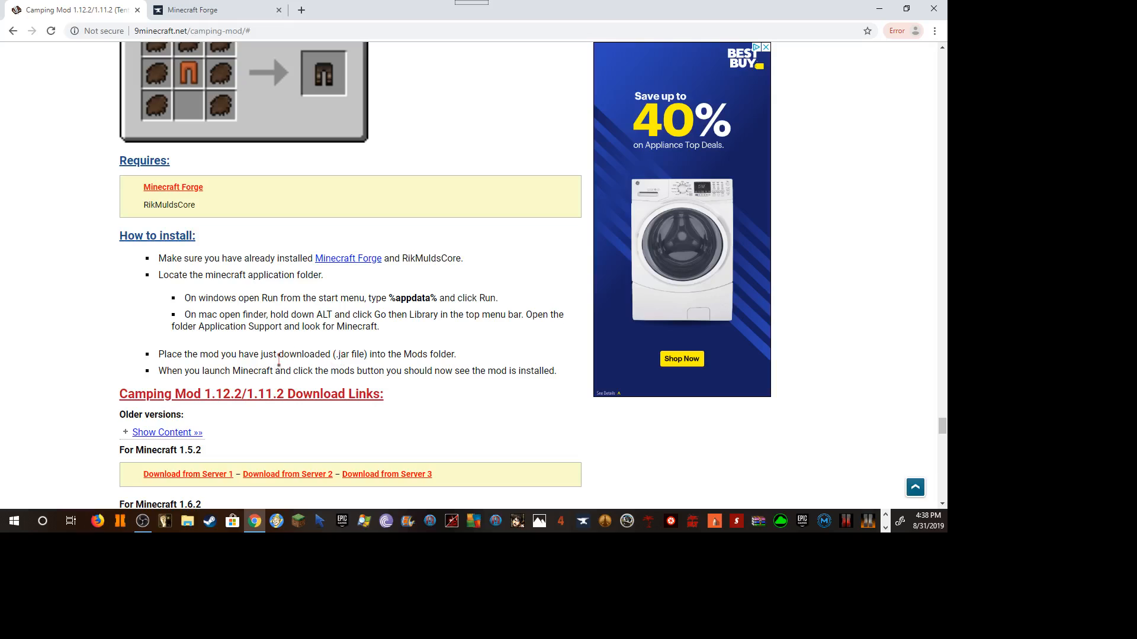
scroll(266, 432, "down", 1)
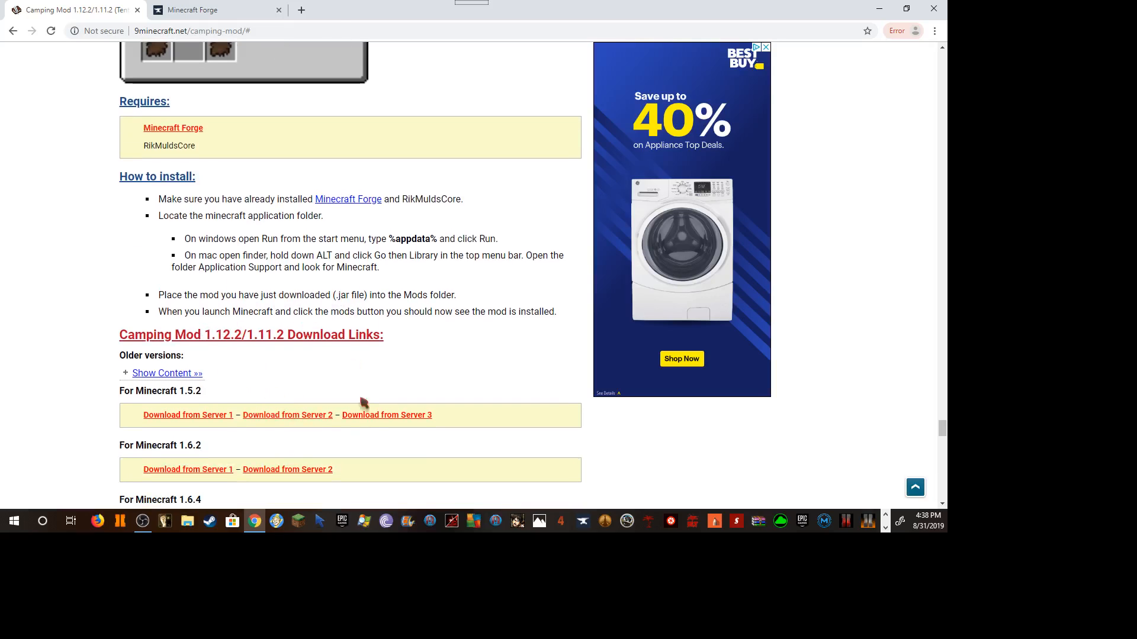
- Download the Camping Mod for Minecraft 1.10.2 from Server 1 and close the pop-up ad and download pages
scroll(360, 386, "down", 4)
scroll(204, 361, "down", 5)
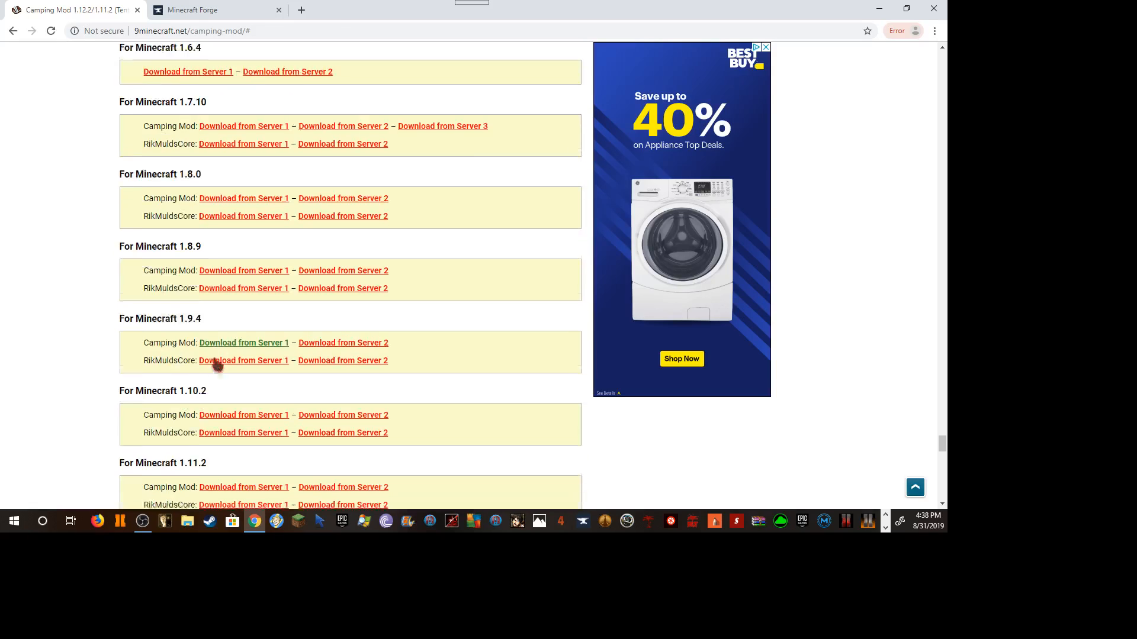
left_click(231, 393)
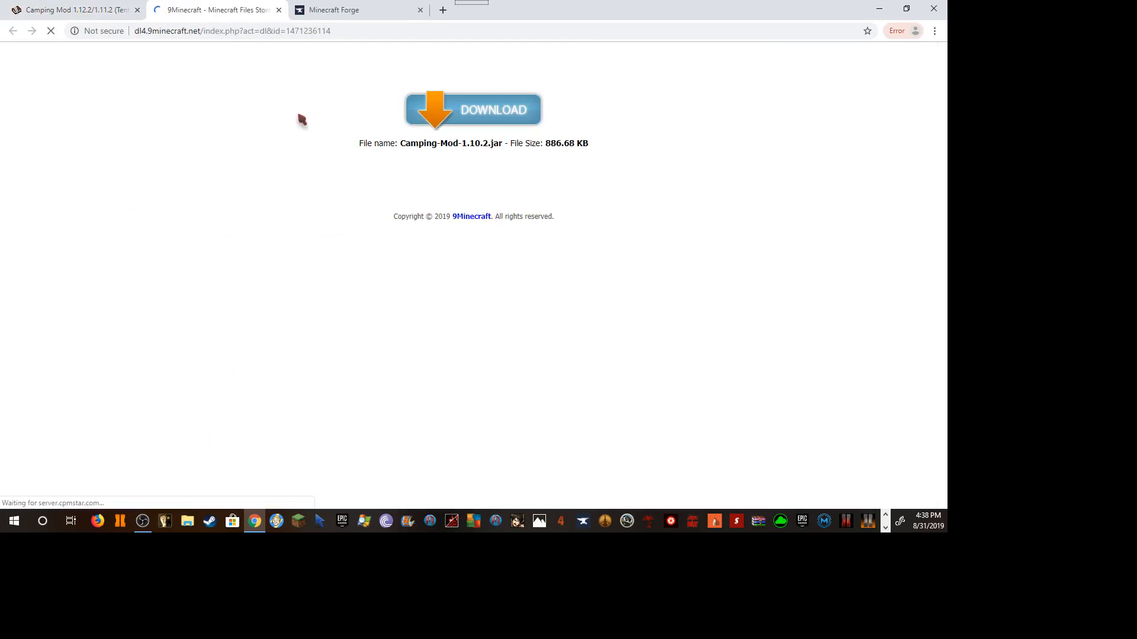
left_click(421, 110)
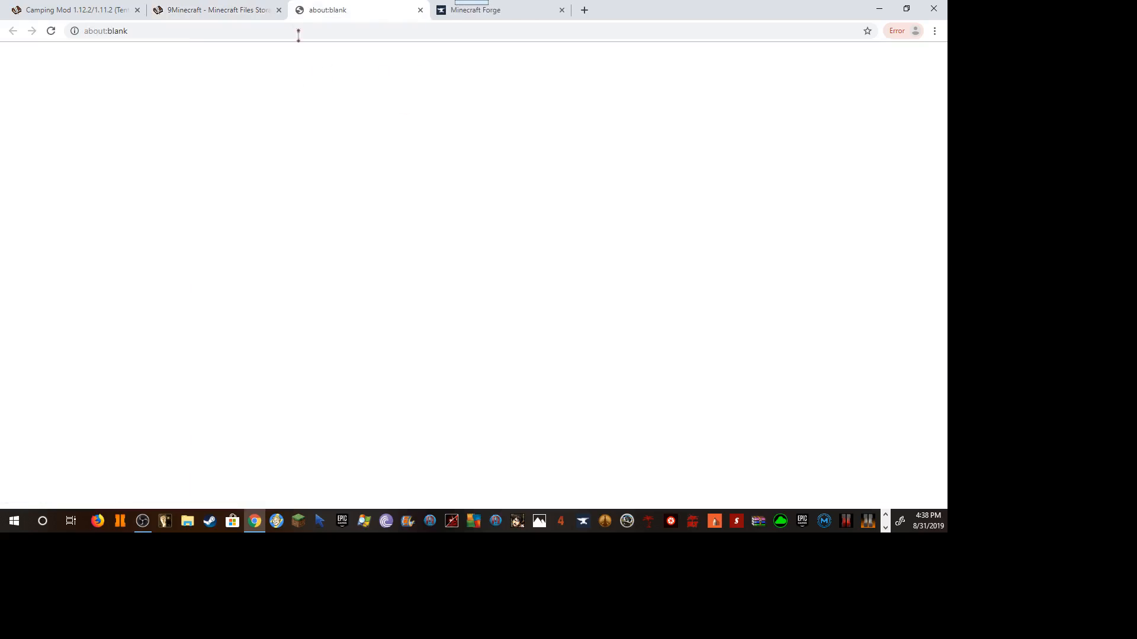
left_click(420, 10)
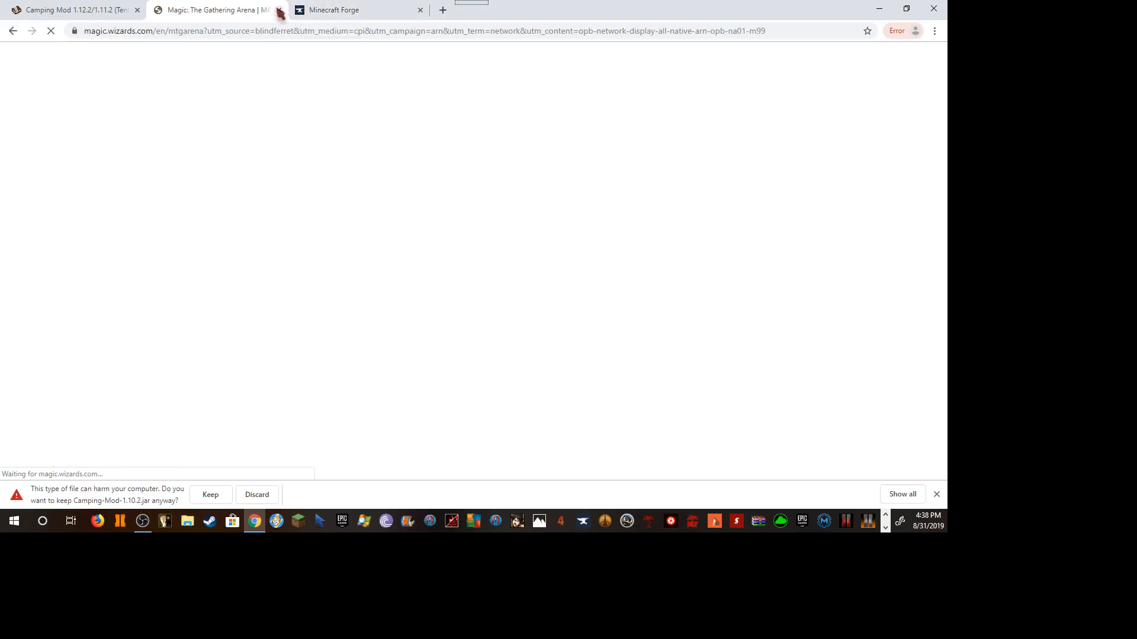
left_click(297, 11)
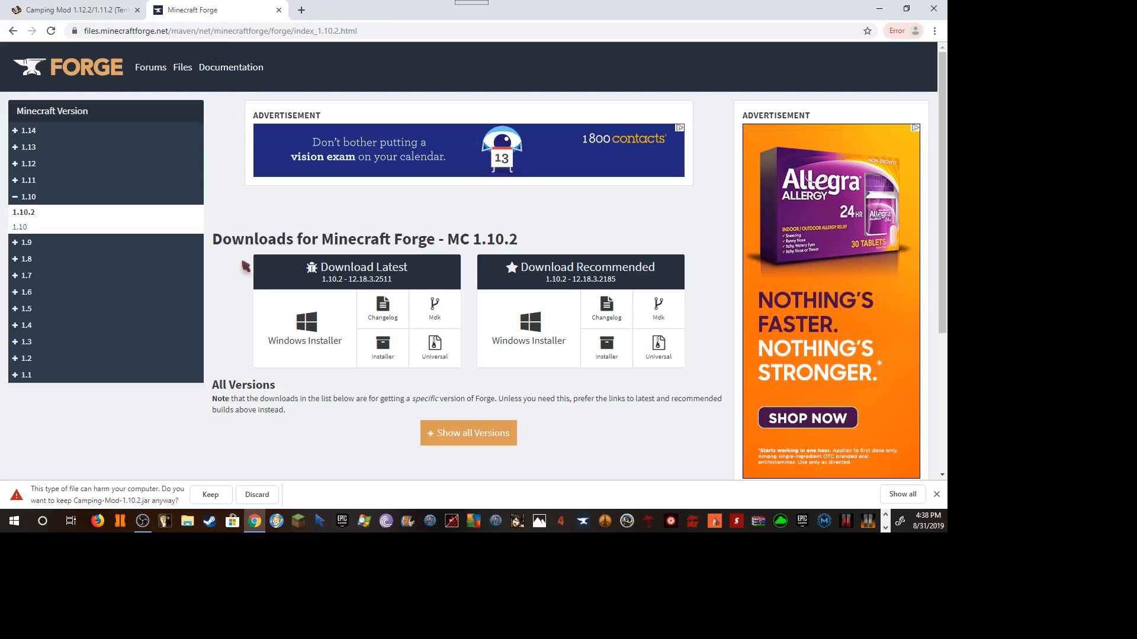
- Download RikMuldsCore for Minecraft 1.10.2 from Server 1 and keep both flagged files, RikMuldsCore-1.10.2.jar and Camping-Mod-1.10.2.jar
left_click(122, 10)
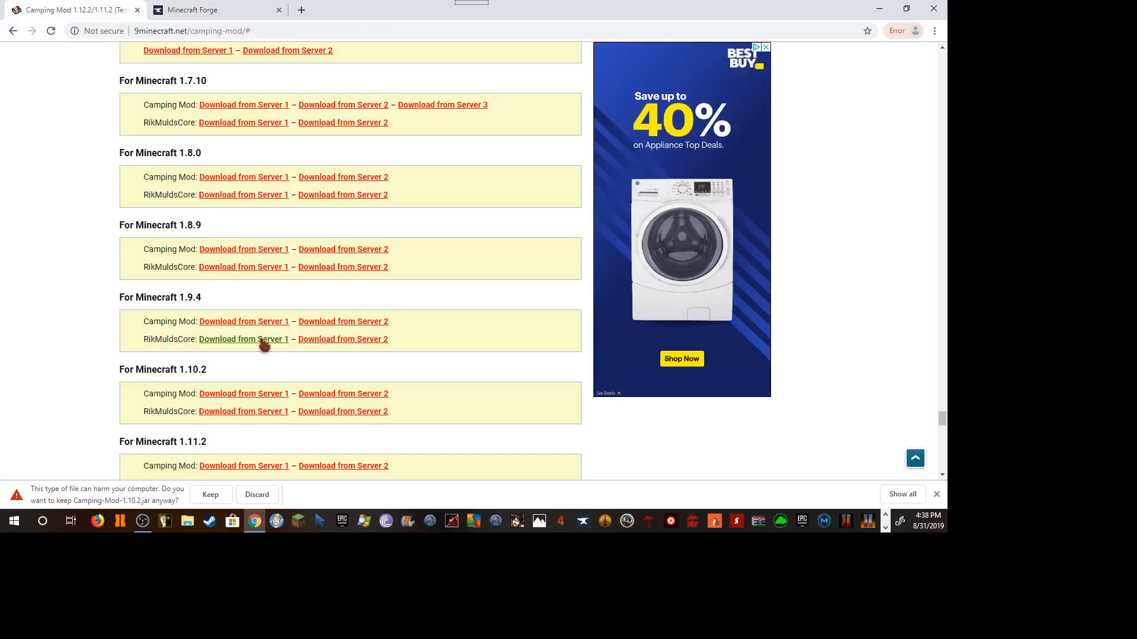
left_click(238, 414)
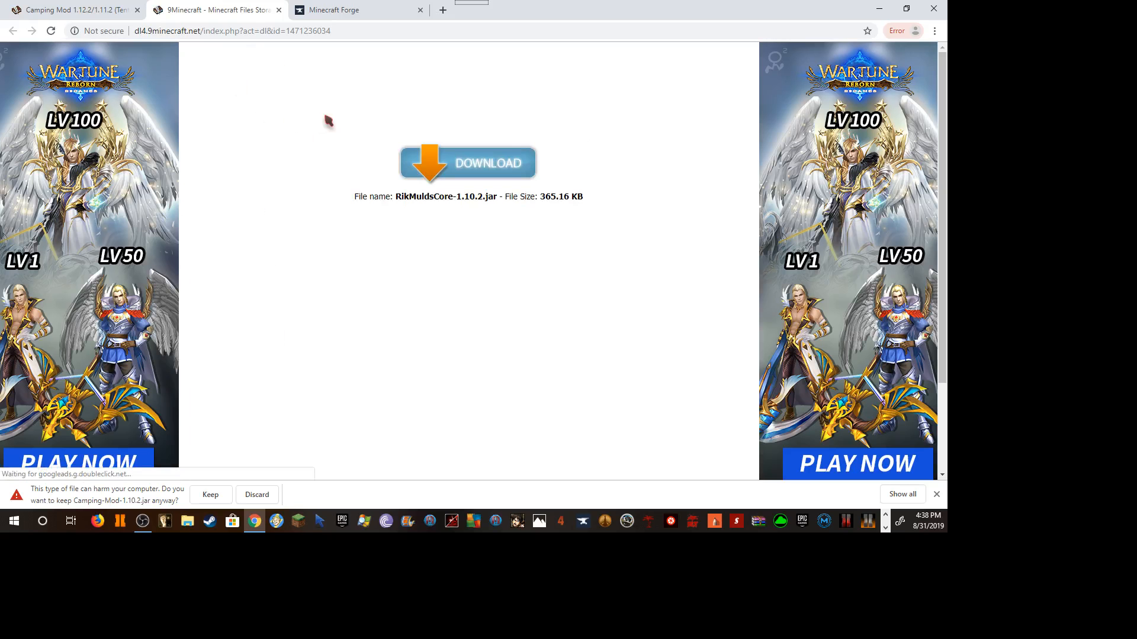
left_click(279, 10)
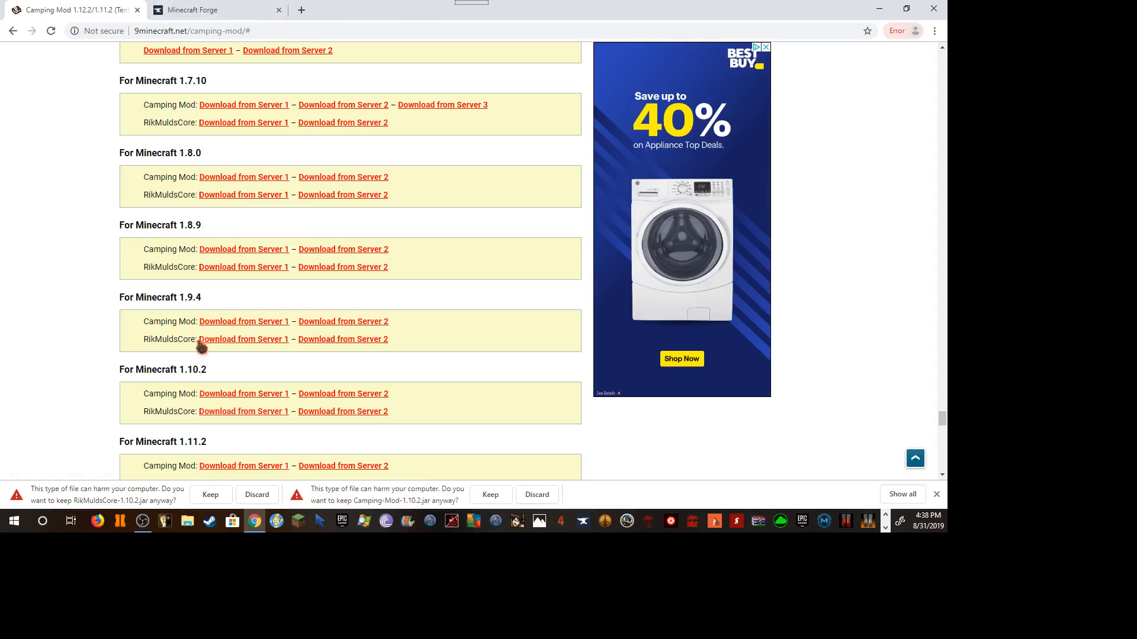
left_click(212, 495)
left_click(349, 494)
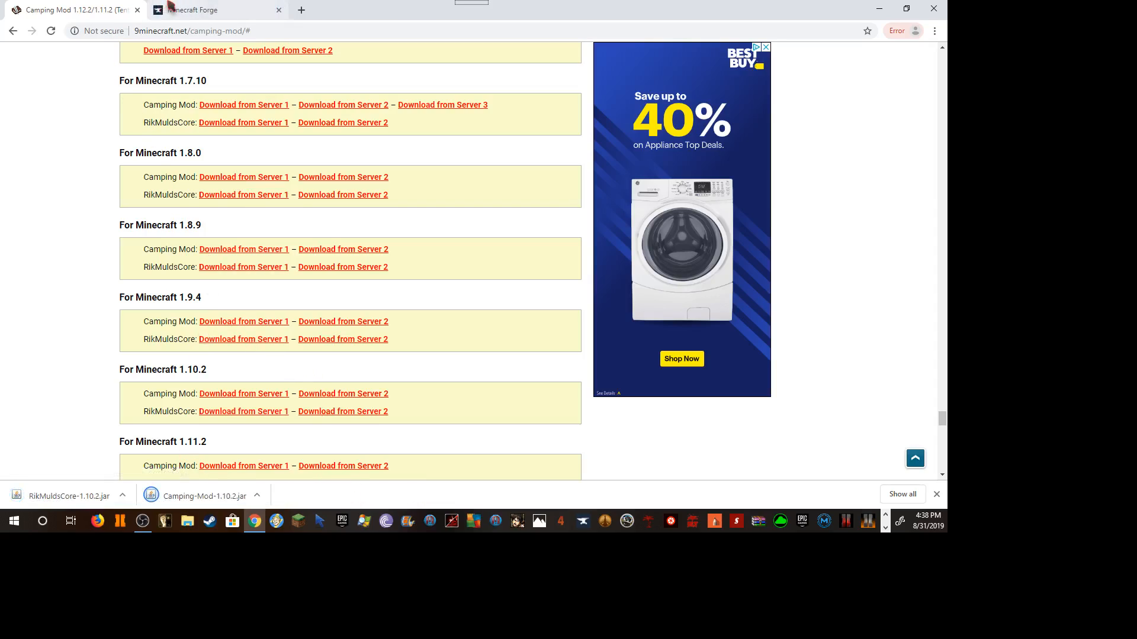
- Download the recommended Forge Windows installer for Minecraft 1.10.2 and launch it
left_click(192, 10)
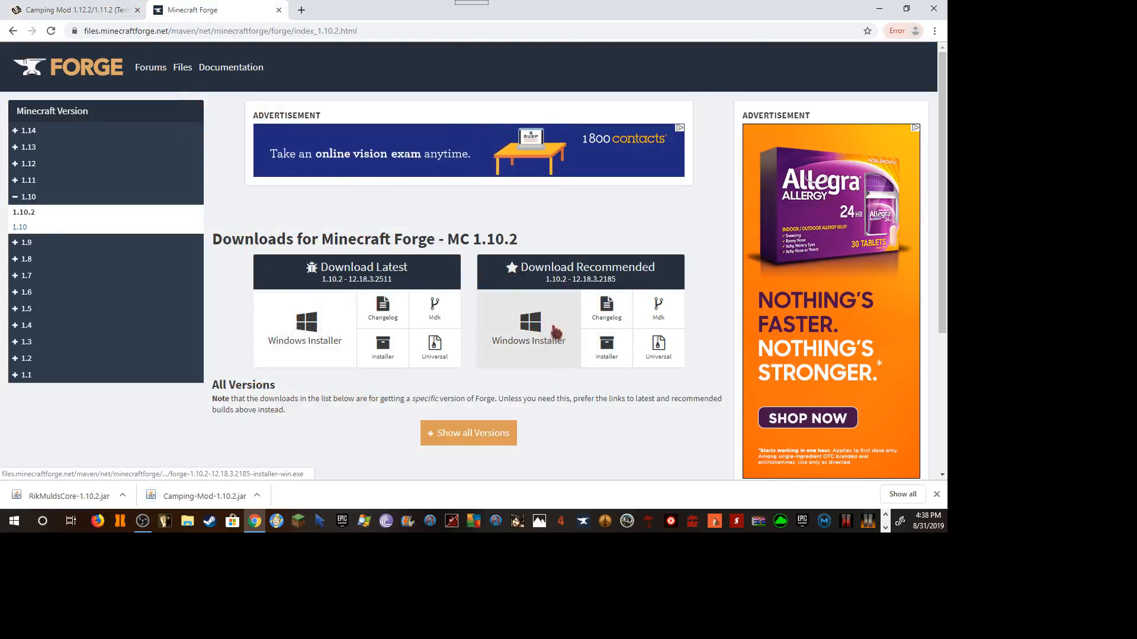
left_click(547, 347)
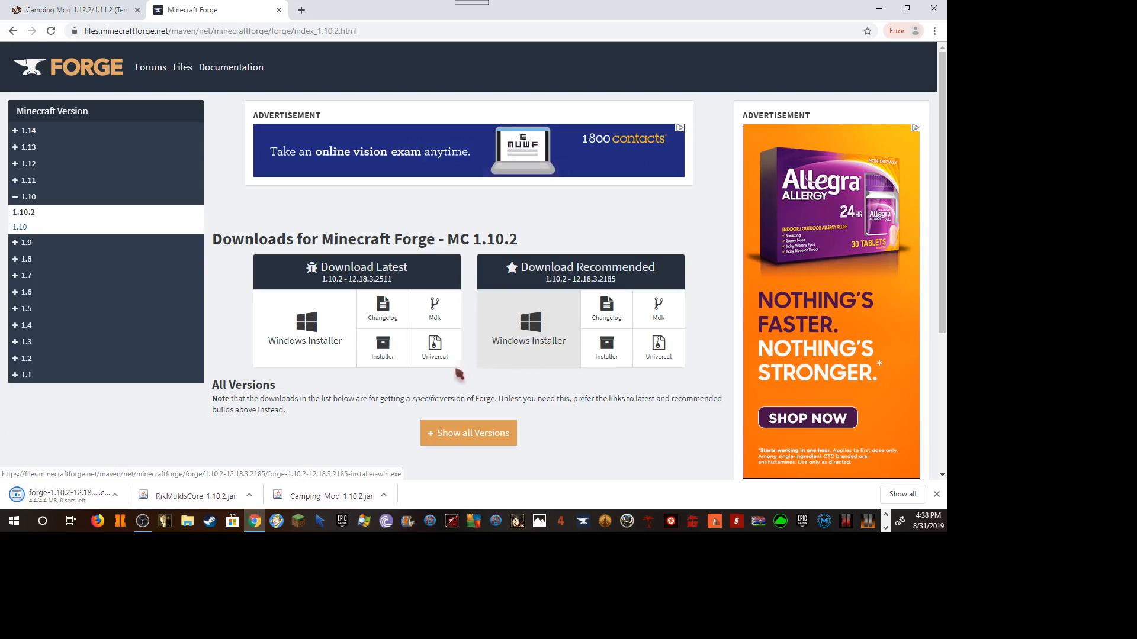
left_click(52, 503)
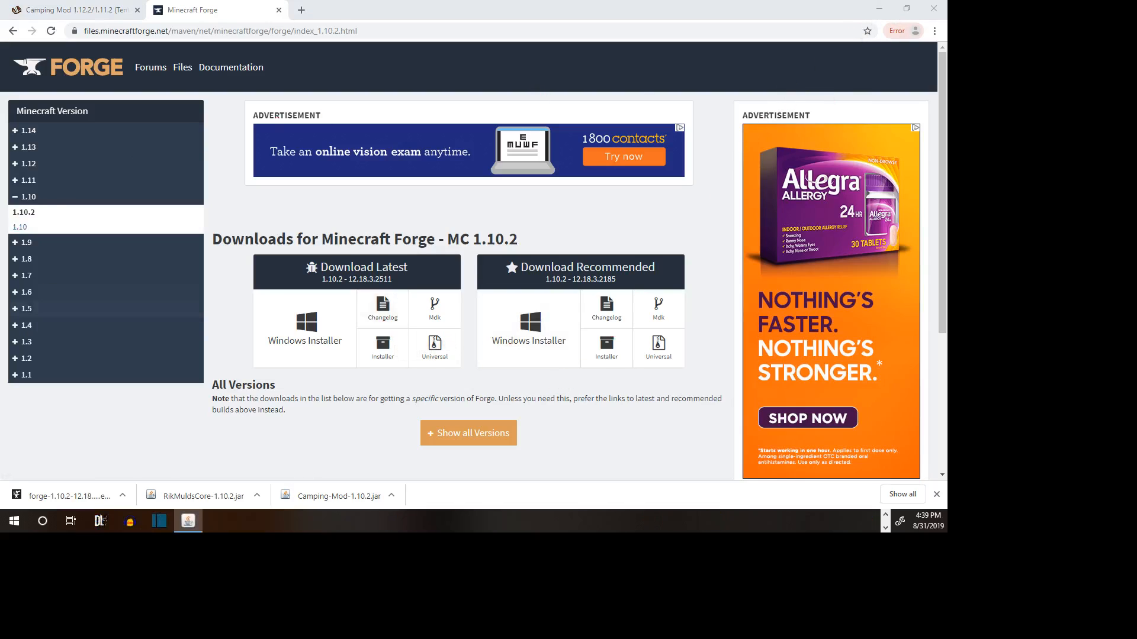
- Install the Forge 1.10.2 client with the default installer options, dismiss the completion message and close the Forge downloads page
left_click_drag(417, 104, 477, 99)
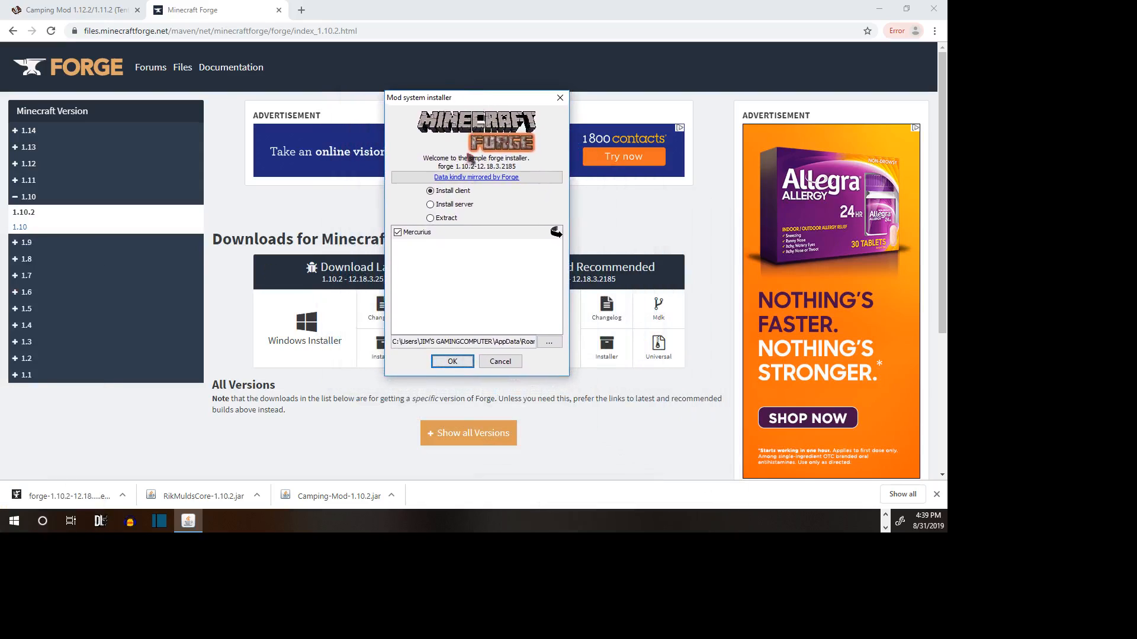
left_click(441, 361)
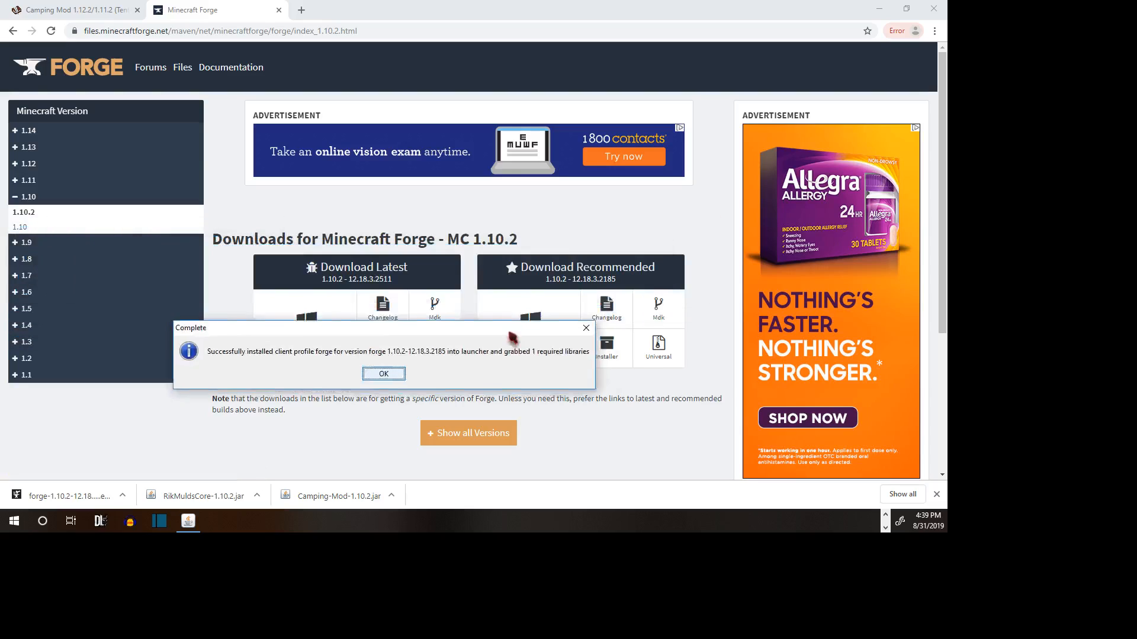
left_click_drag(510, 233, 627, 199)
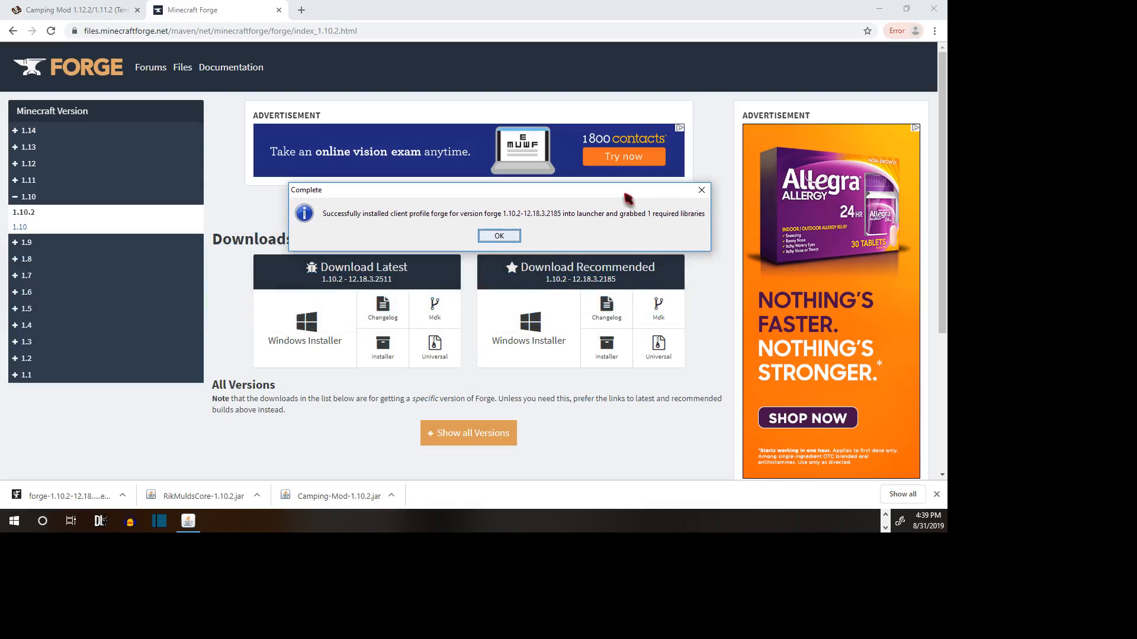
left_click(499, 236)
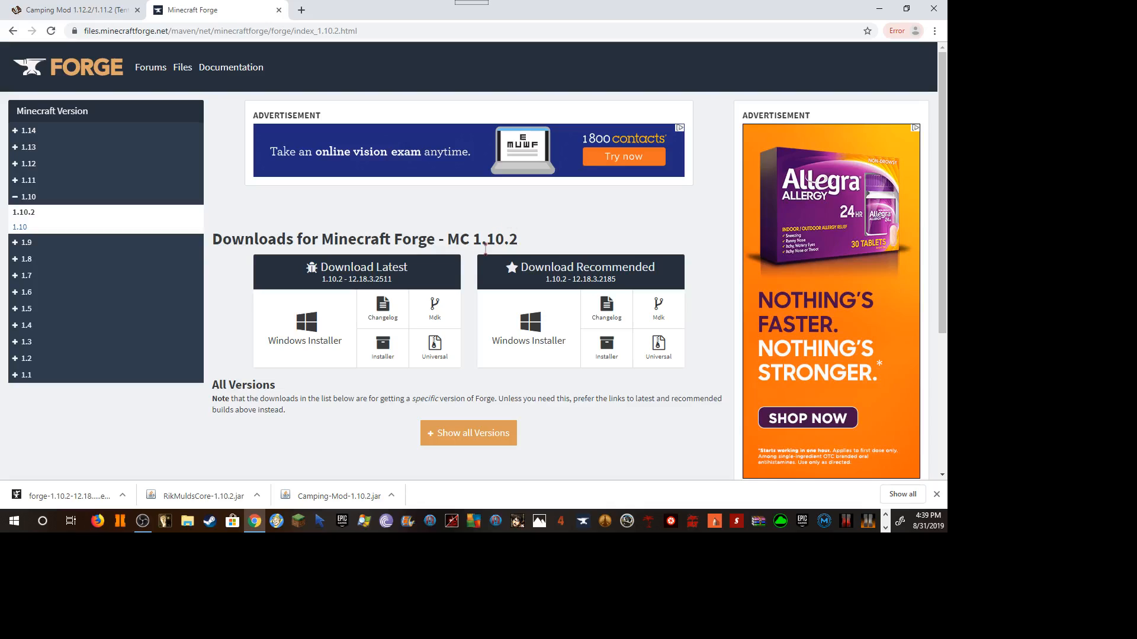
left_click(279, 10)
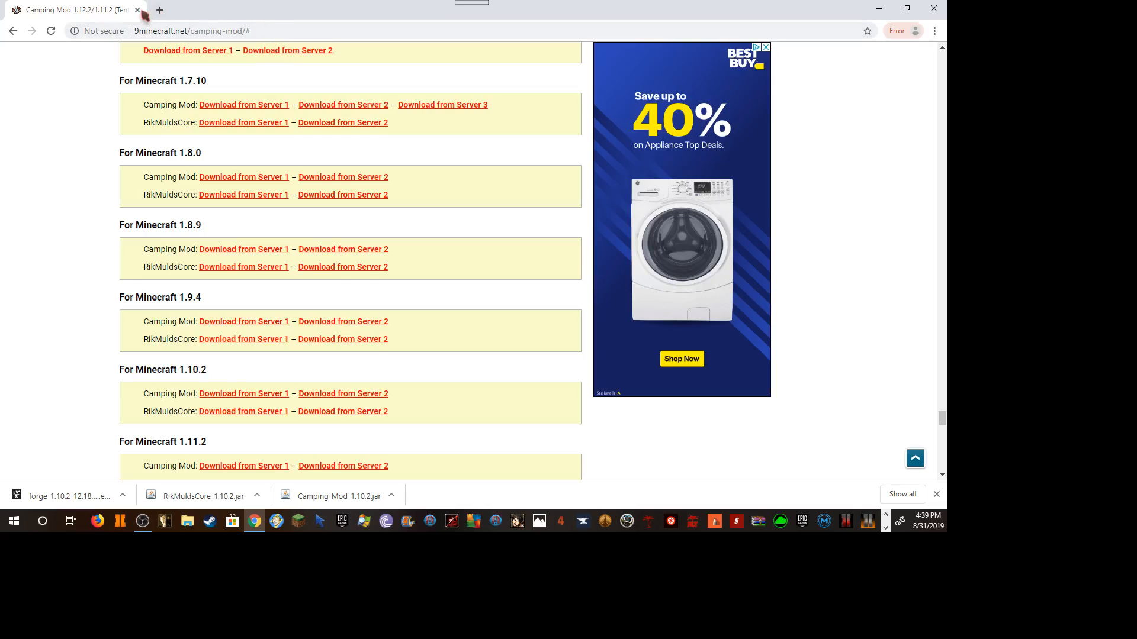
- Shrink the browser window, place Camping-Mod-1.10.2.jar and RikMuldsCore-1.10.2.jar on the desktop, and minimise the browser
left_click_drag(343, 14, 575, 37)
left_click_drag(424, 471, 403, 343)
left_click_drag(556, 473, 115, 42)
left_click_drag(435, 457, 468, 483)
left_click_drag(339, 484, 423, 468)
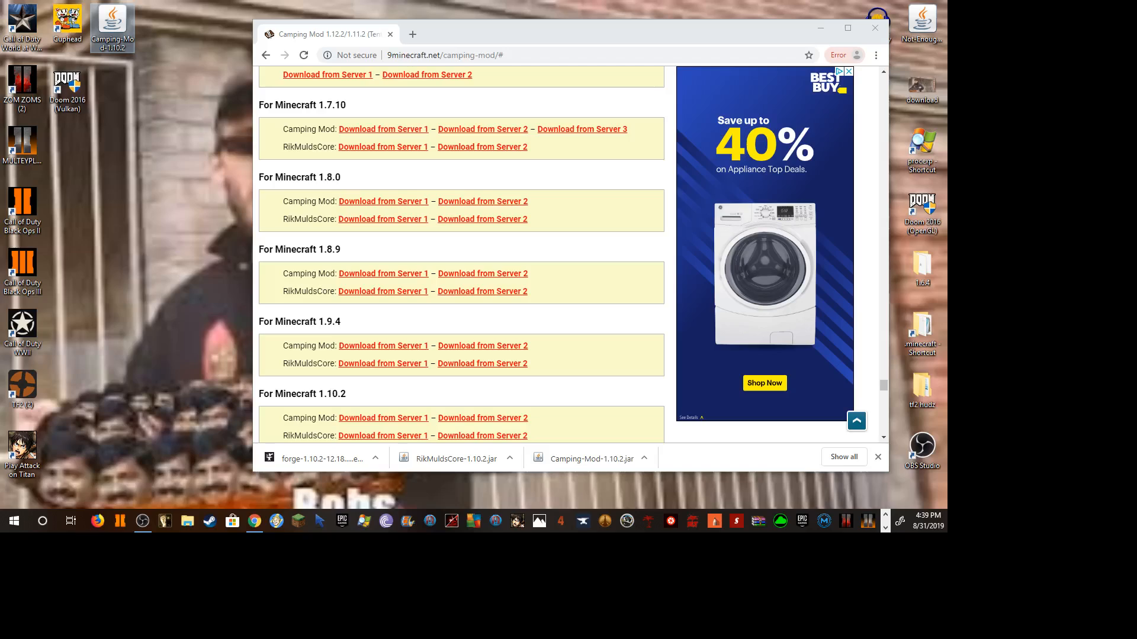
key("Return")
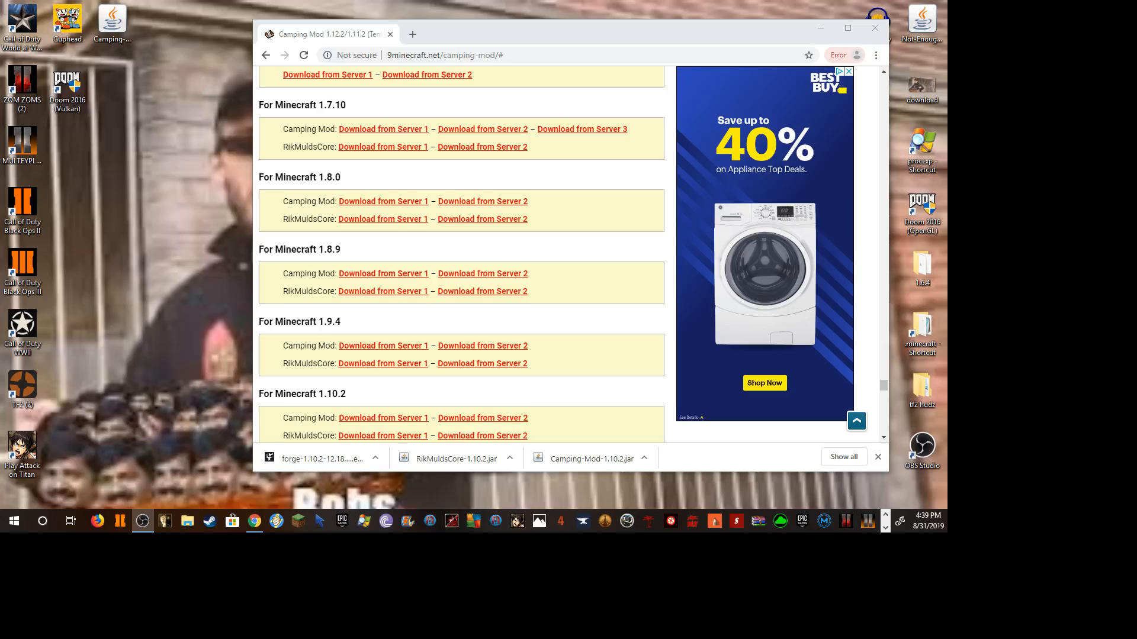
left_click_drag(3, 30, 135, 76)
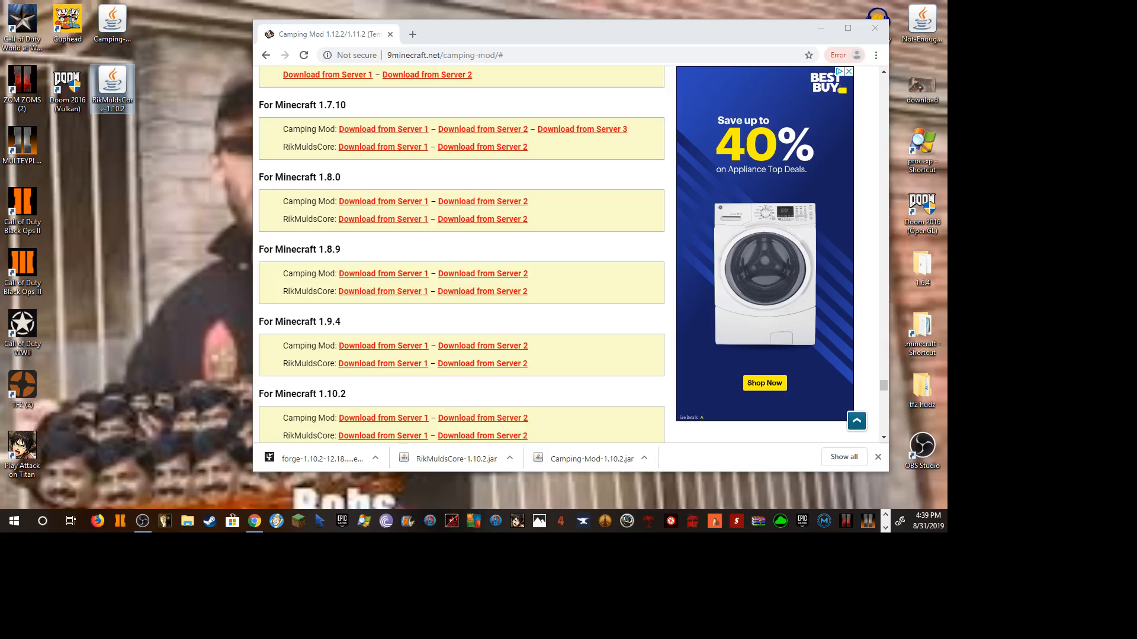
left_click(820, 28)
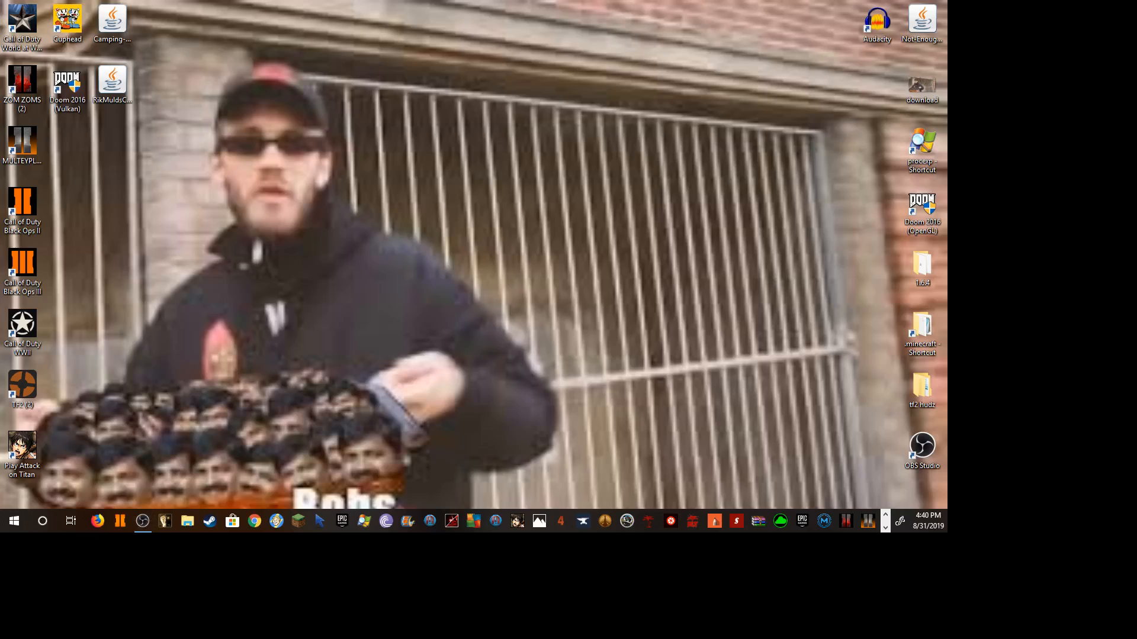
- Switch to OBS, set the display capture source to Display 0: 1920x1080, and minimise OBS
key("alt+Tab")
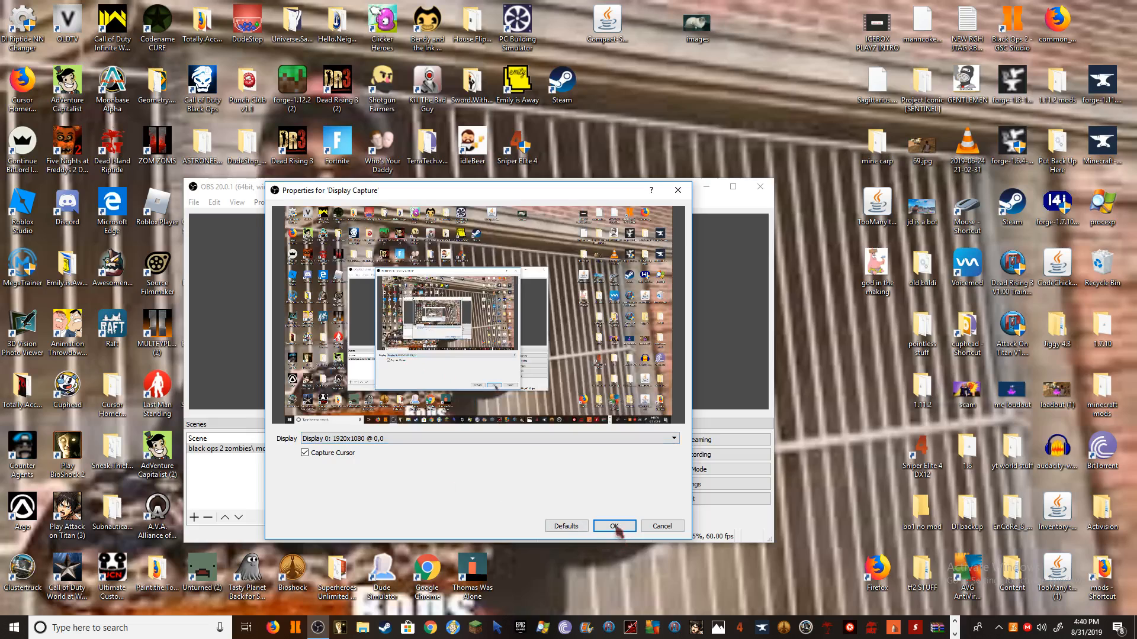
left_click(615, 526)
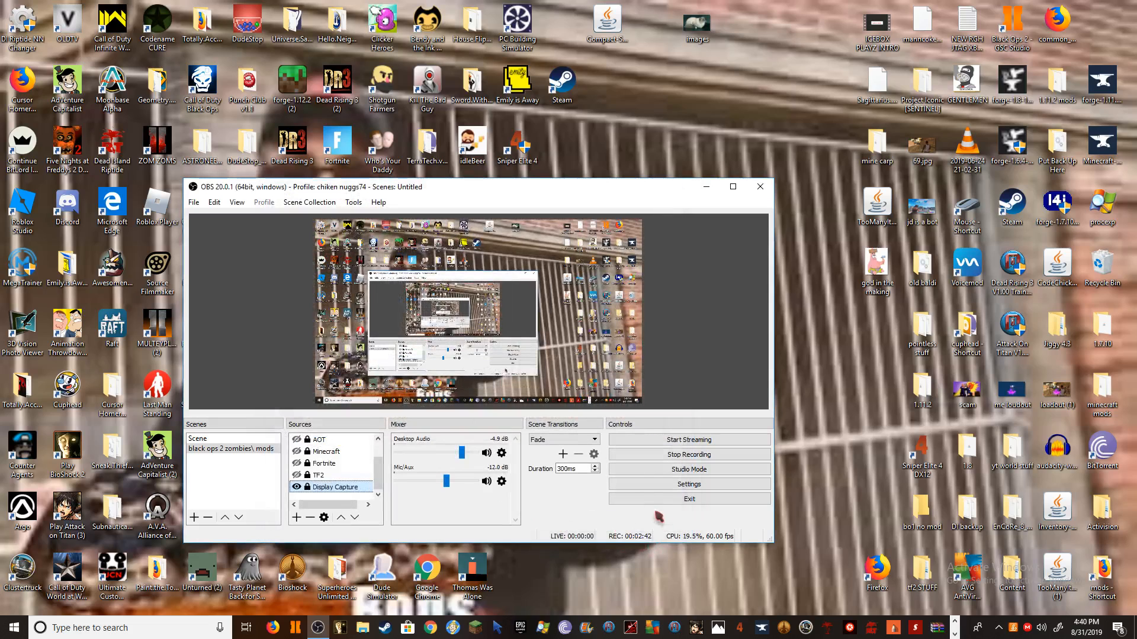
left_click(706, 186)
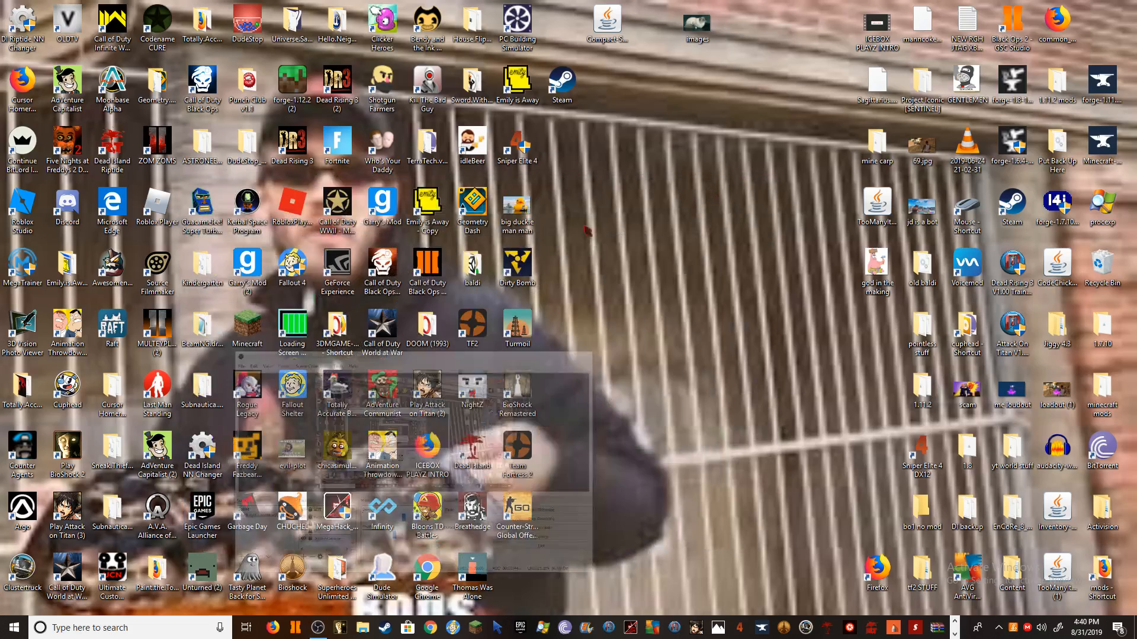
- Search Windows for %appdata% and open the Roaming folder
left_click(141, 630)
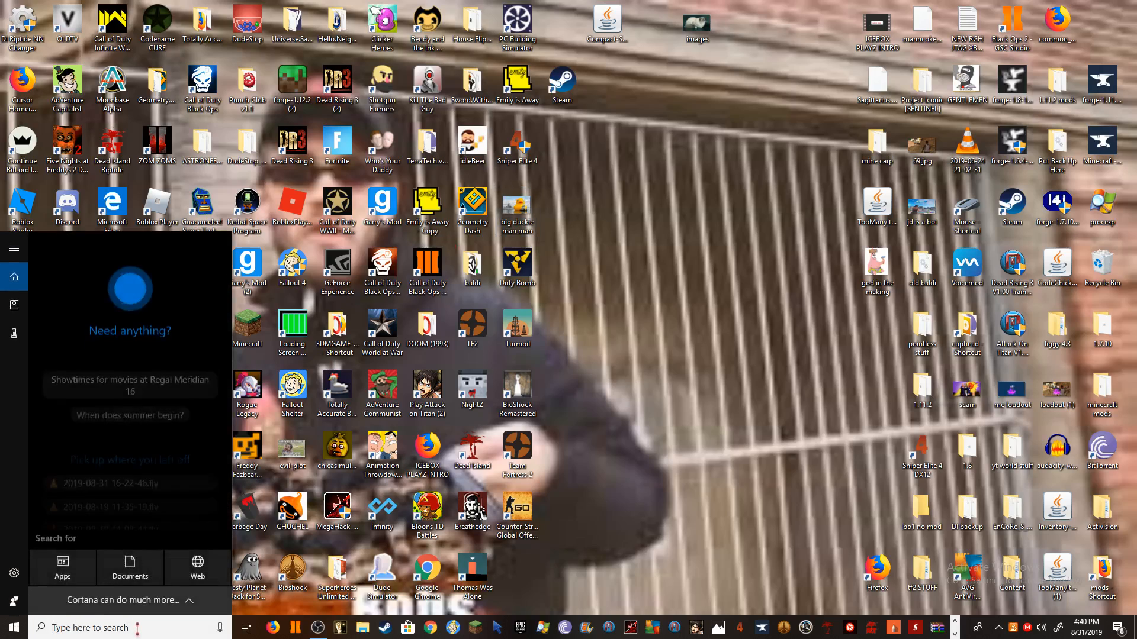
type("%ap")
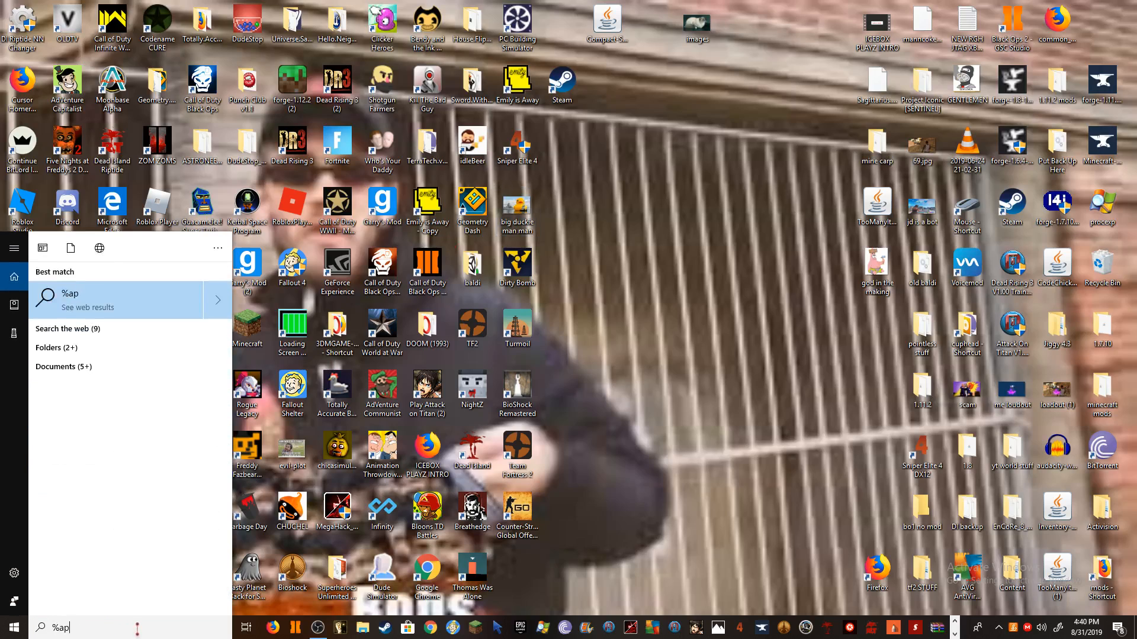
type("pdata")
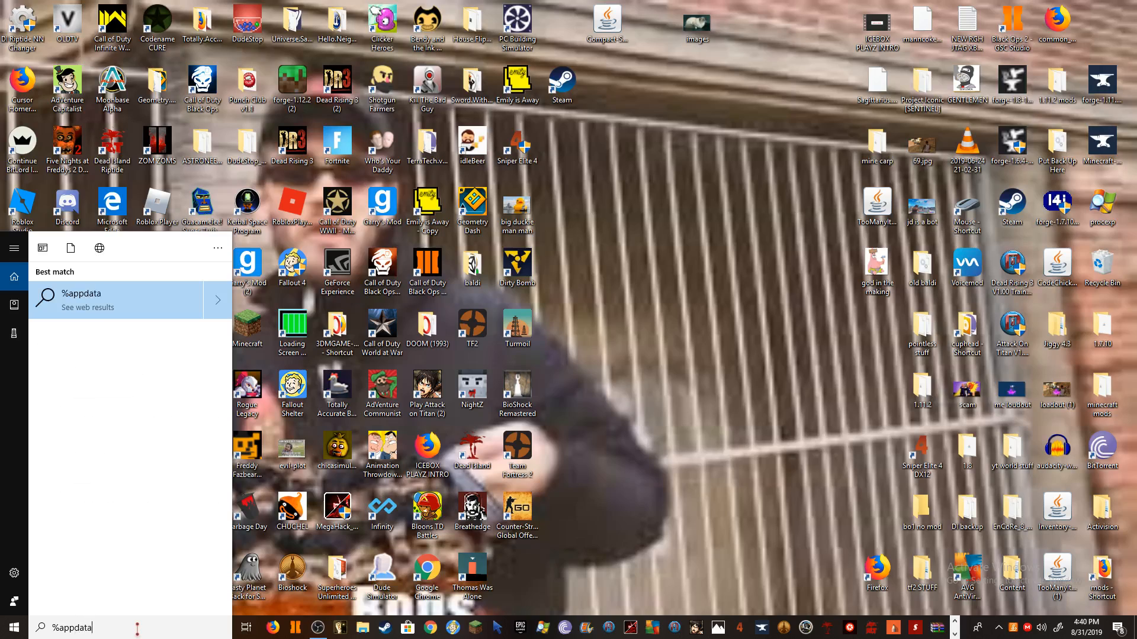
type("%")
key("Return")
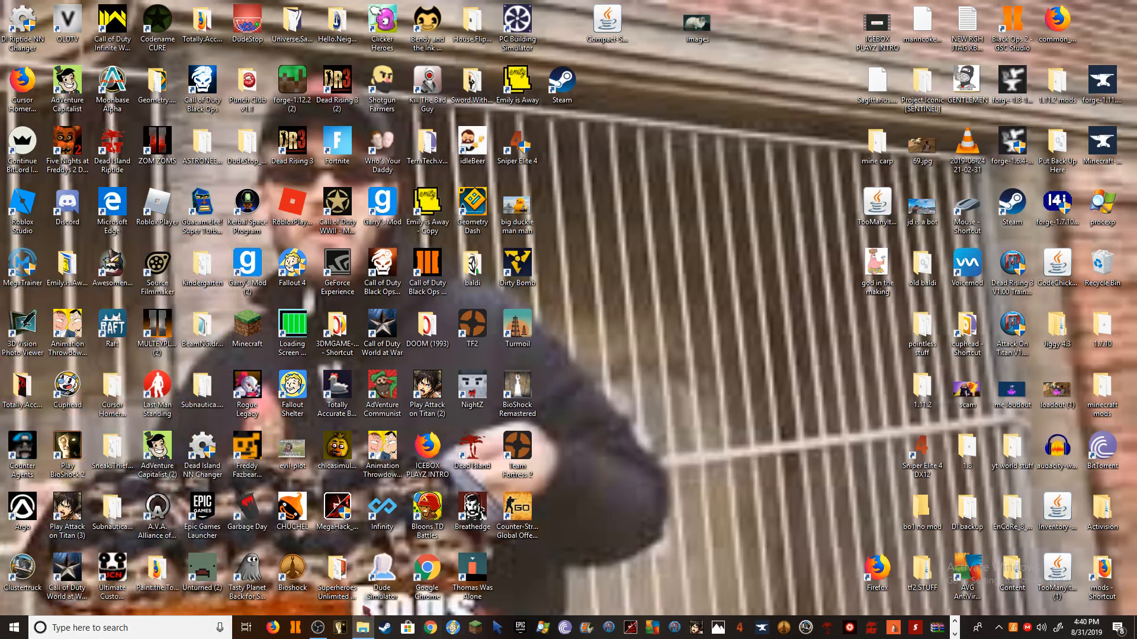
- Switch to OBS and change the Display Capture source to the second display
left_click(318, 628)
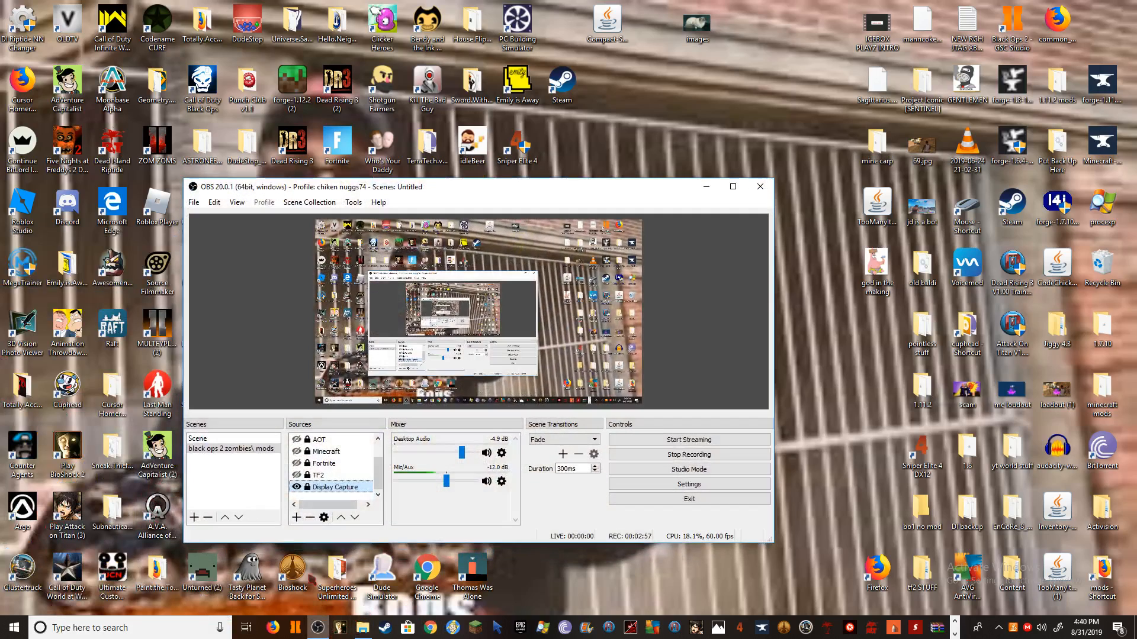
double_click(314, 487)
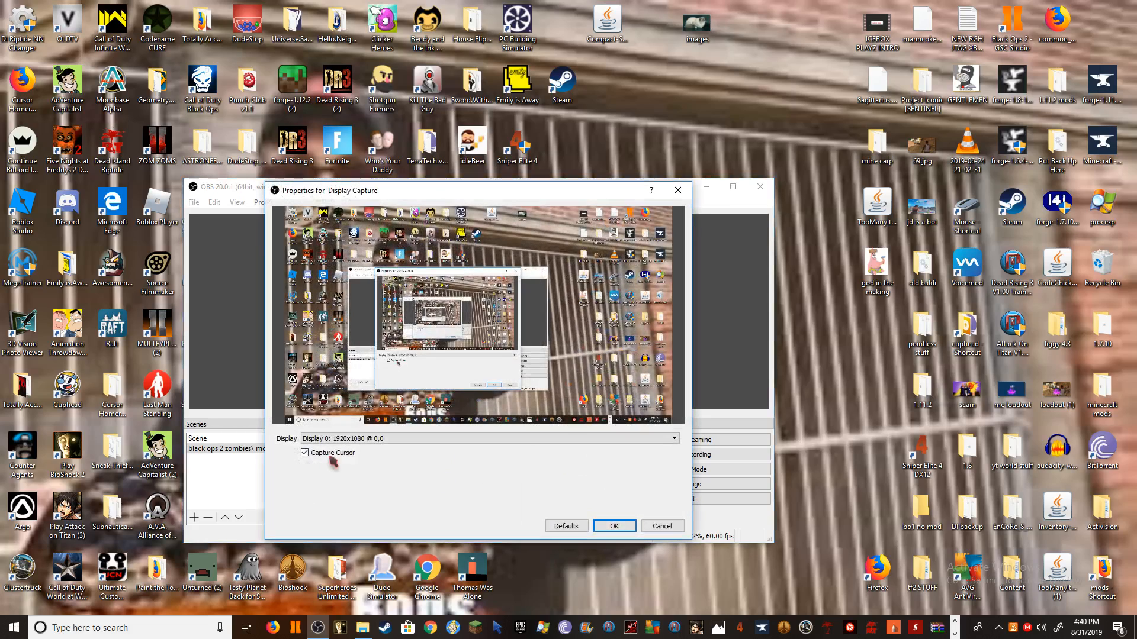
left_click(341, 438)
left_click(342, 456)
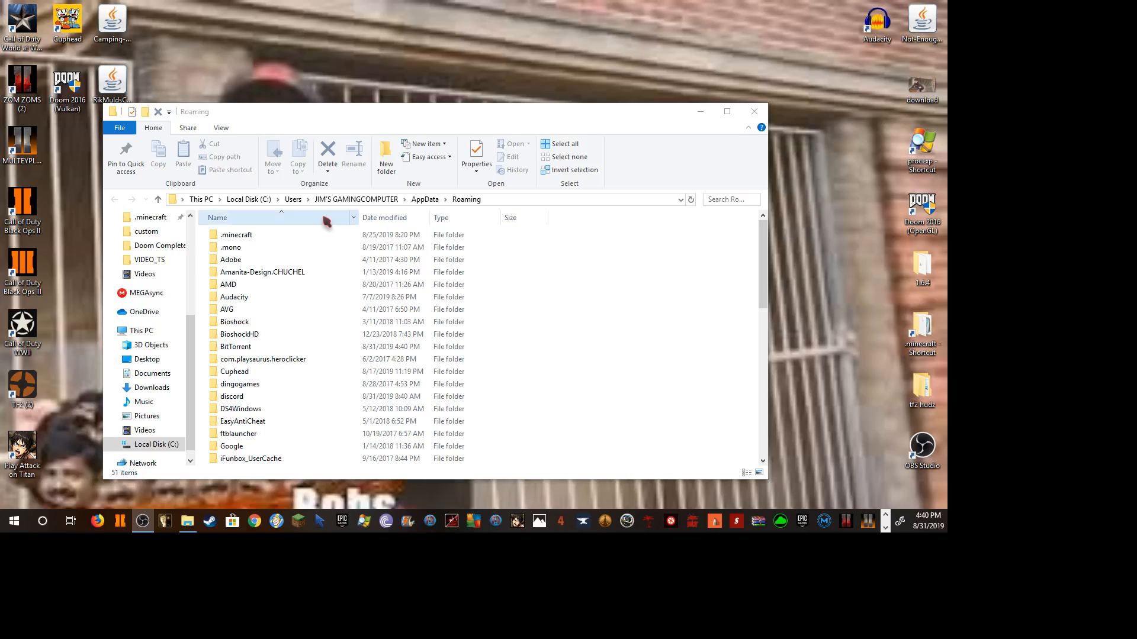
- Open the .minecraft folder inside Roaming, point out its desktop shortcut, and close the folder window
double_click(248, 237)
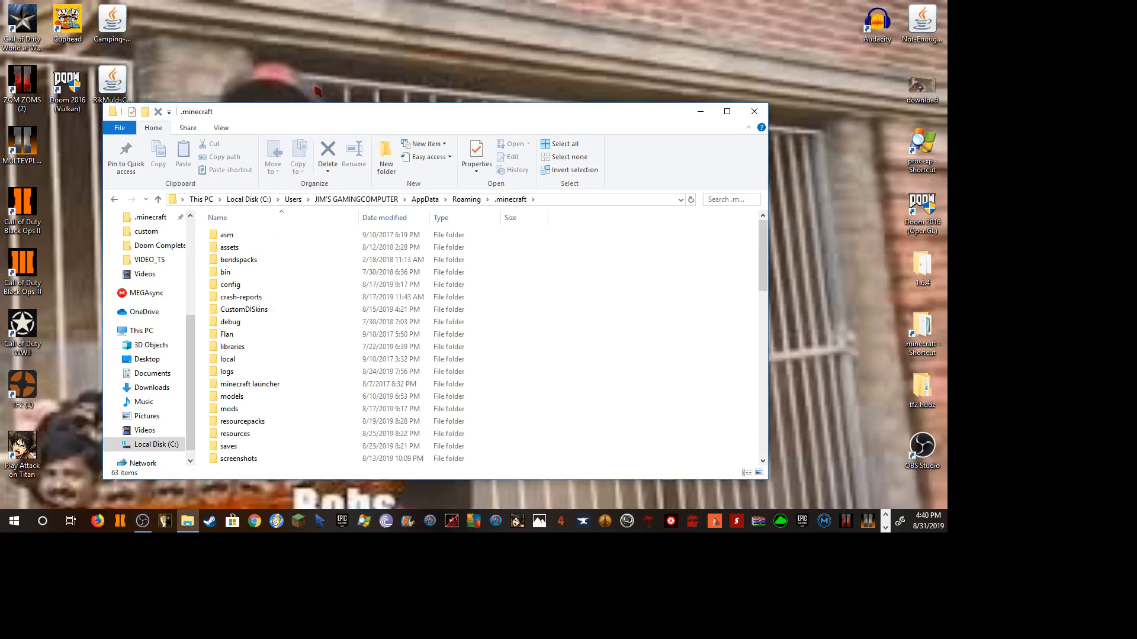
mouse_move(914, 346)
left_mouse_down()
mouse_move(852, 305)
mouse_move(922, 340)
left_mouse_up()
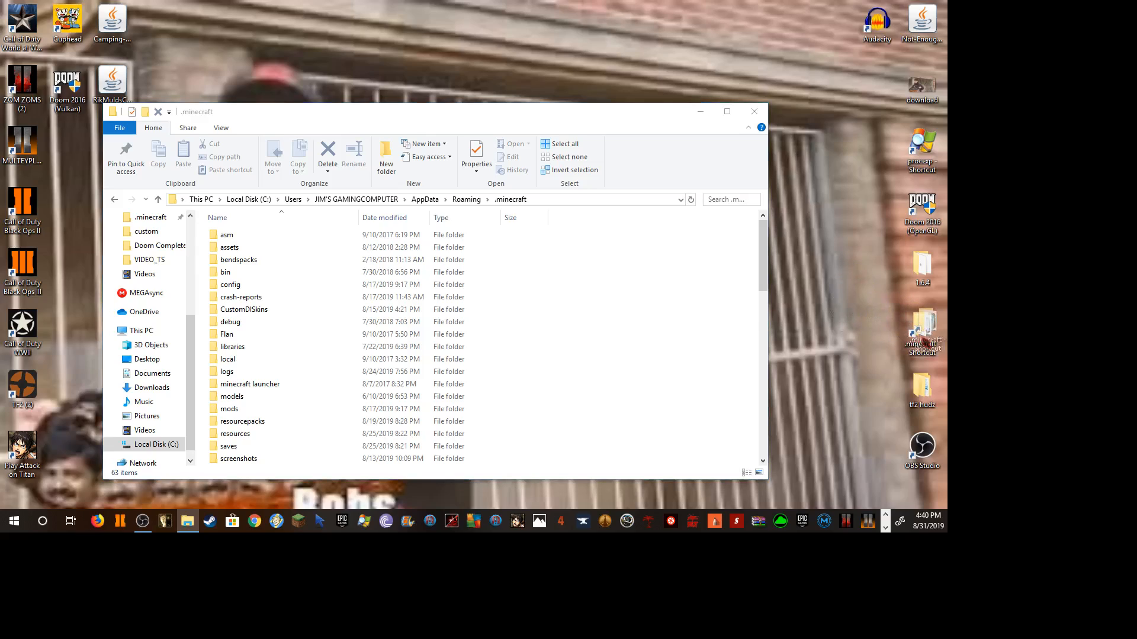
left_click(747, 122)
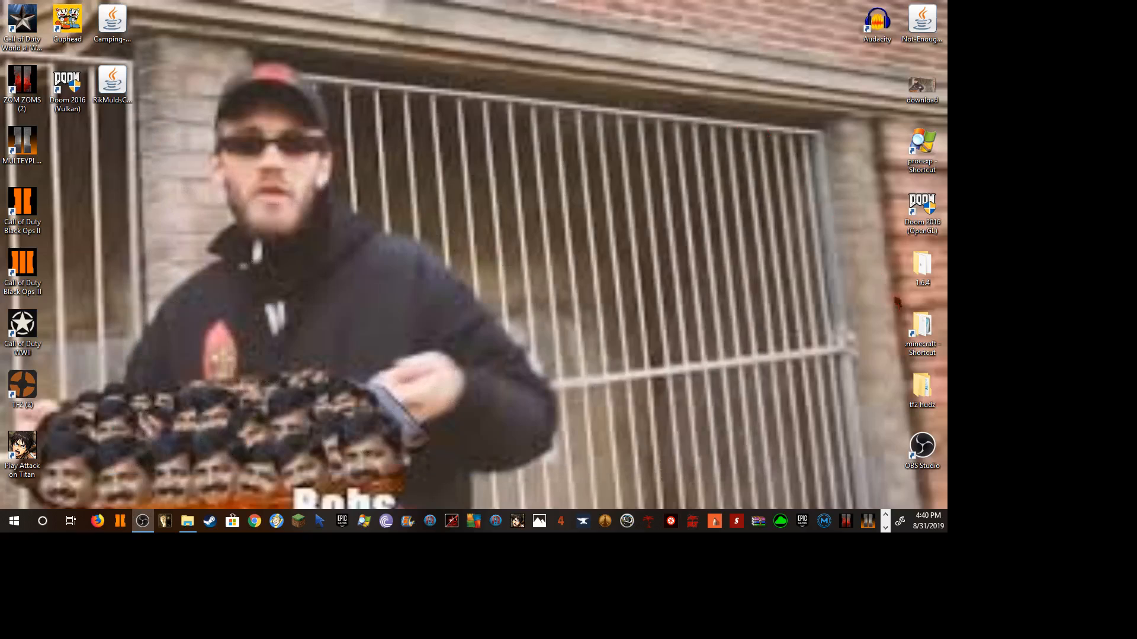
- Open the .minecraft folder from its desktop shortcut and go into the mods folder
double_click(919, 335)
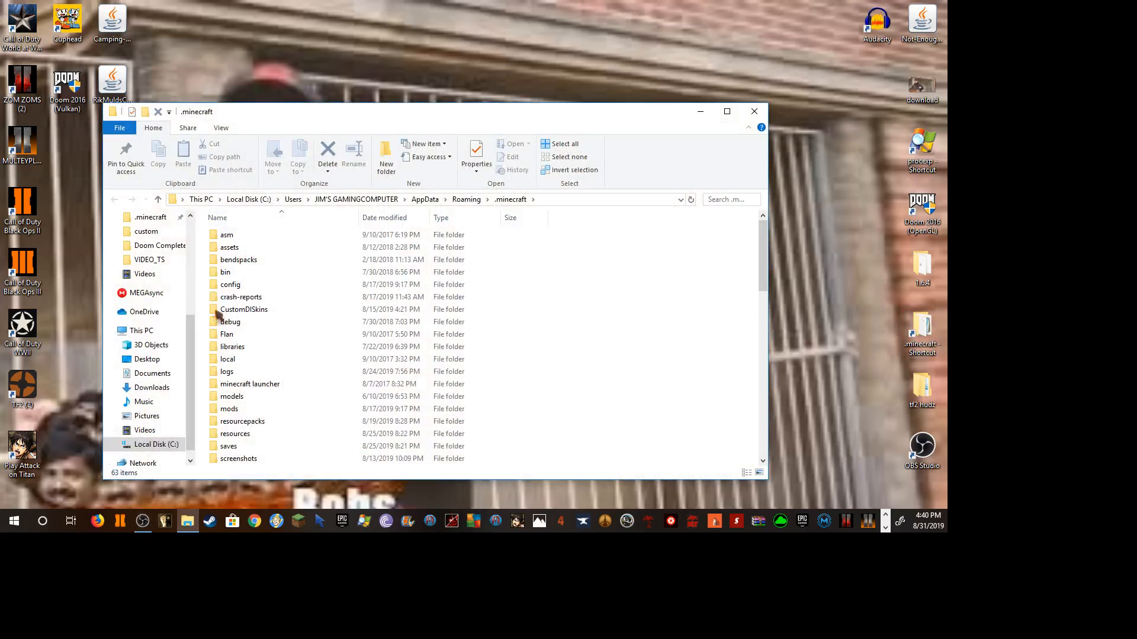
scroll(379, 352, "down", 2)
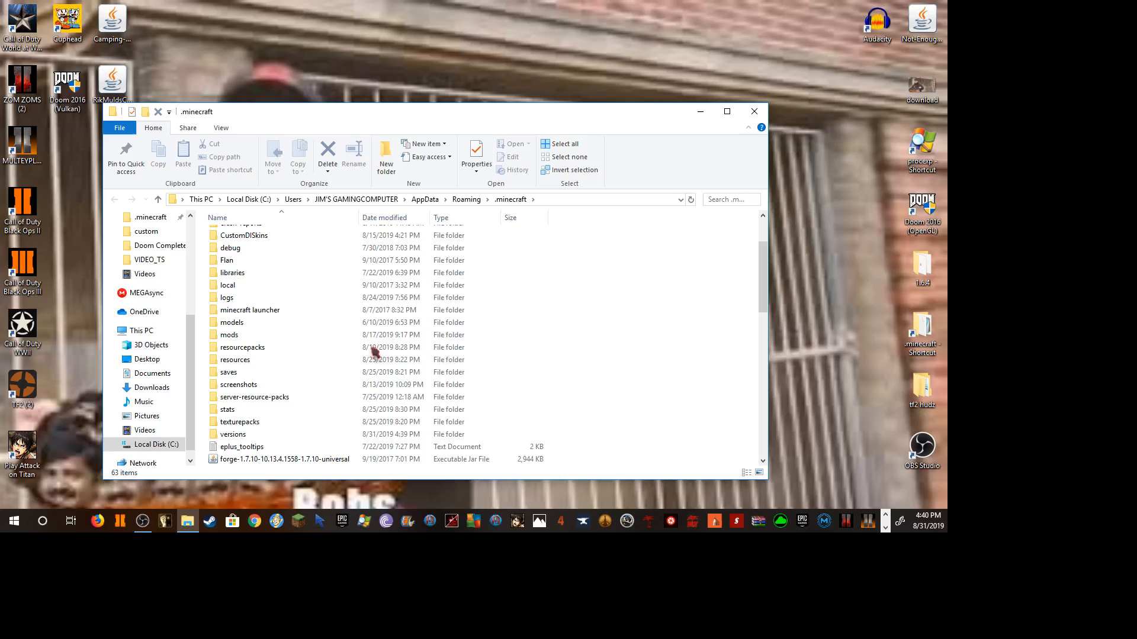
left_click(244, 337)
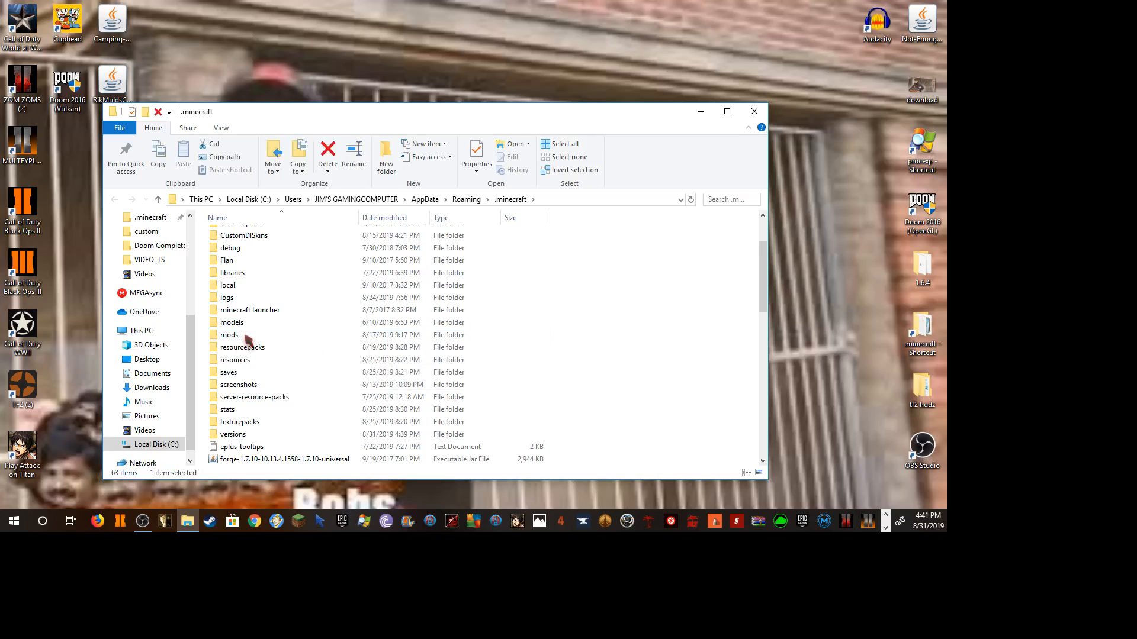
double_click(246, 336)
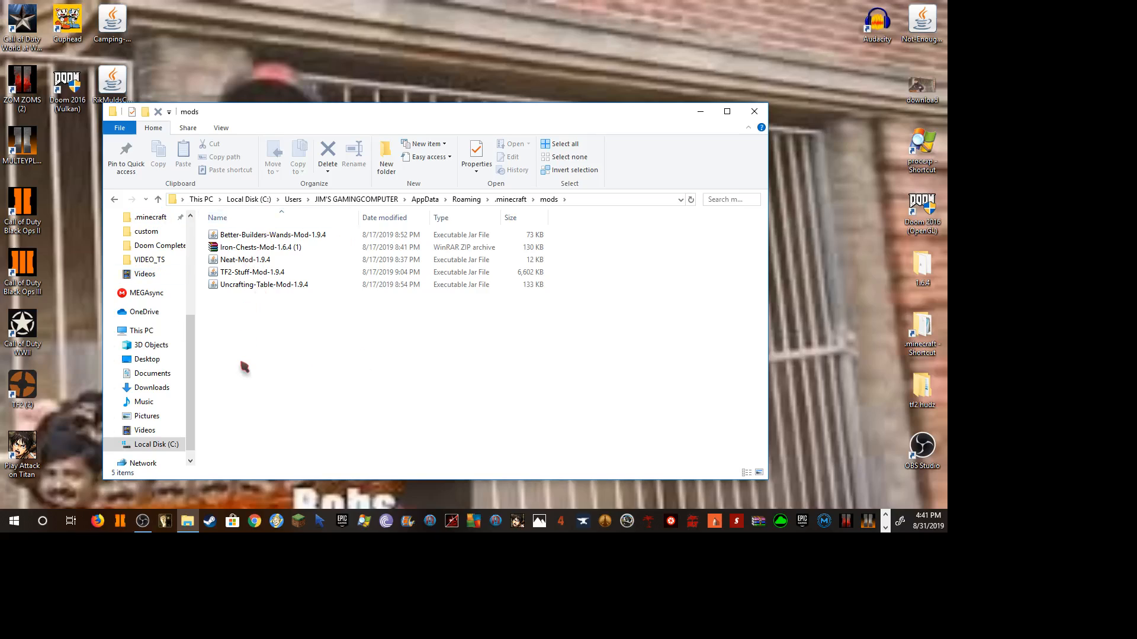
- Create a new folder on the desktop and keep its default name
right_click(619, 28)
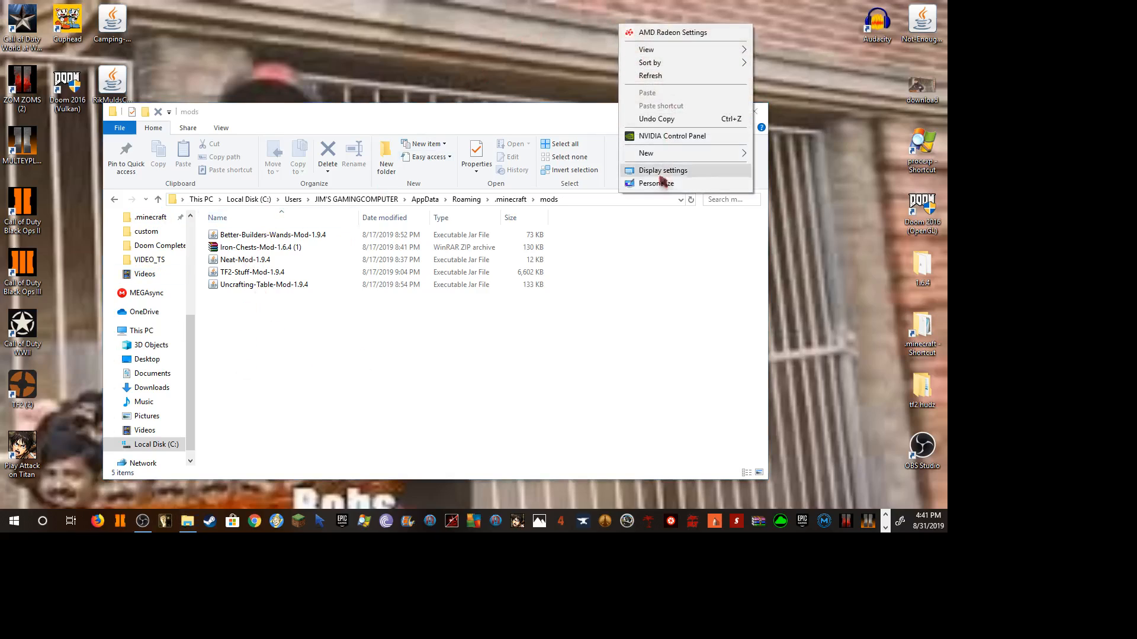
mouse_move(726, 156)
left_click(770, 154)
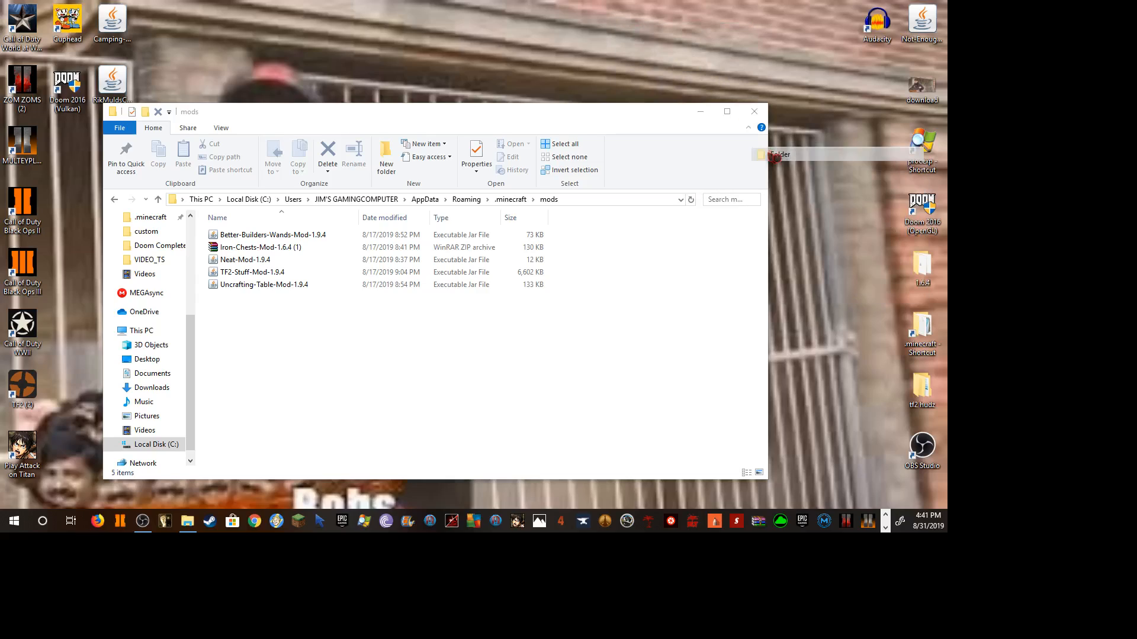
left_click(660, 82)
- Move all the existing mod files from the mods folder into the new desktop folder
left_click_drag(219, 327, 233, 309)
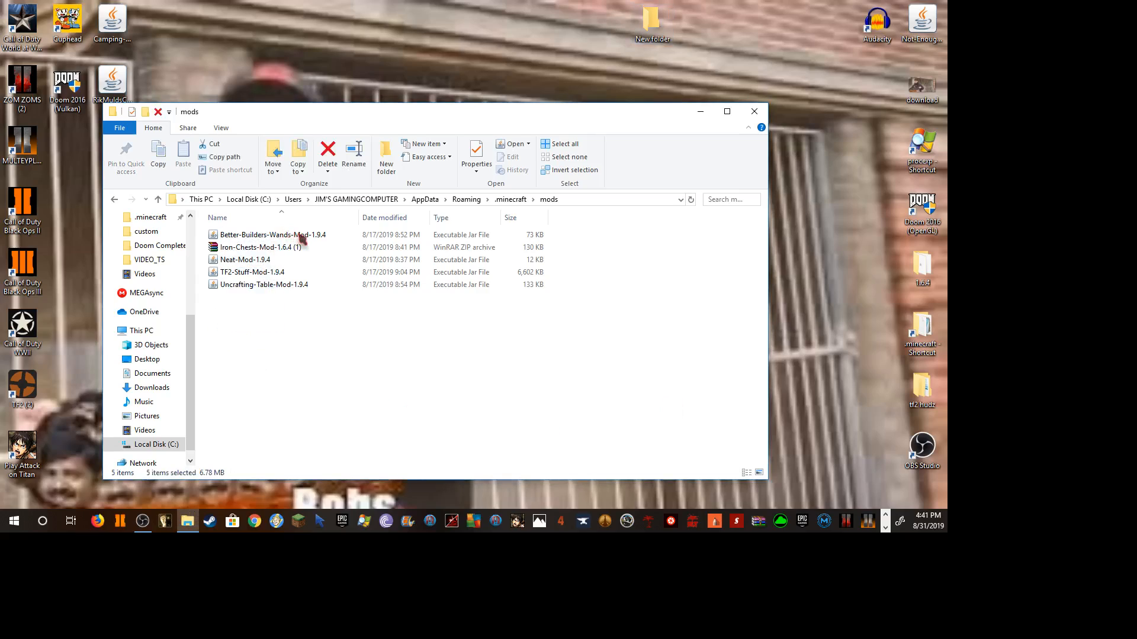
left_click_drag(321, 334, 301, 237)
left_click_drag(307, 316, 272, 246)
left_click_drag(278, 308, 651, 24)
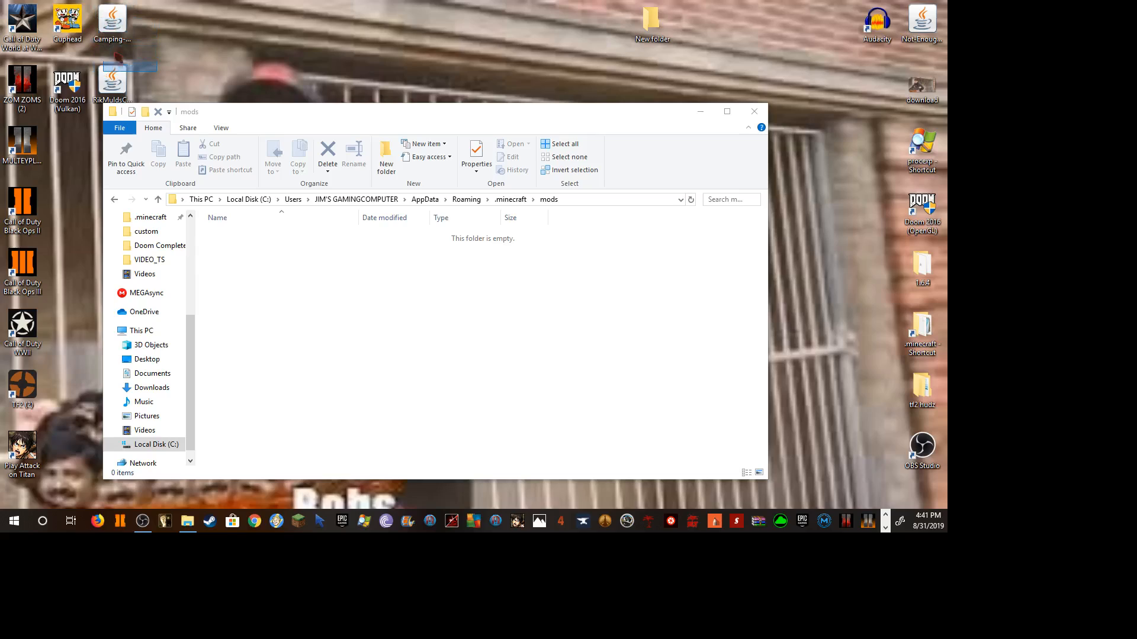
- Put the Camping Mod and RikMuldsCore jar files into the empty mods folder and close its window
left_click(267, 255)
left_click(751, 113)
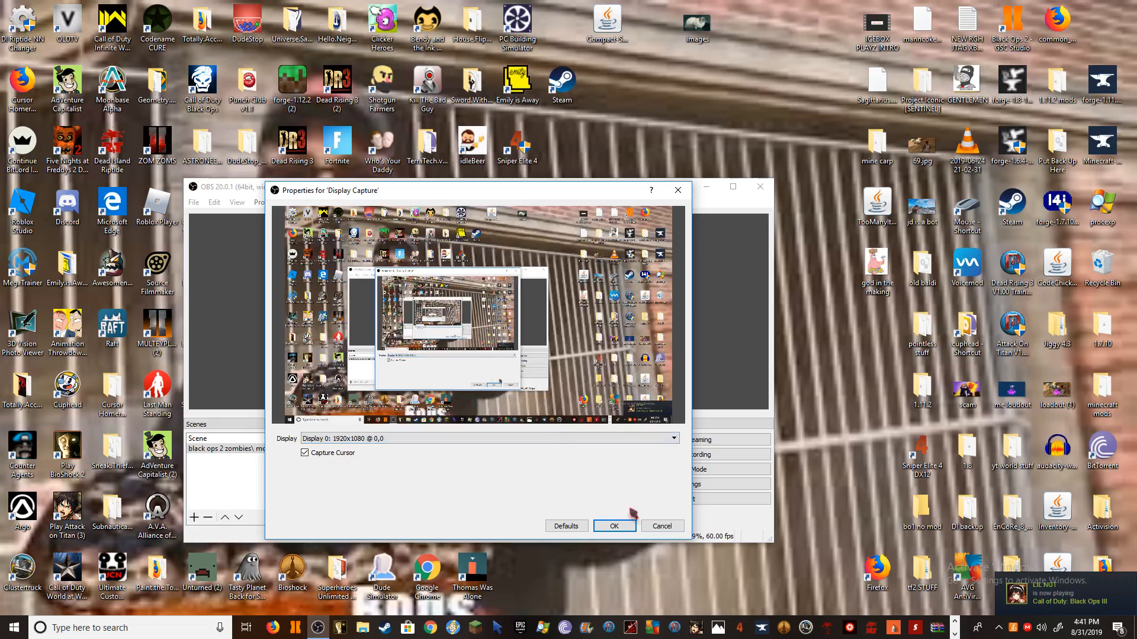
- Apply Display 0: 1920x1080 as the OBS Display Capture source and dismiss the OBS window
left_click(615, 523)
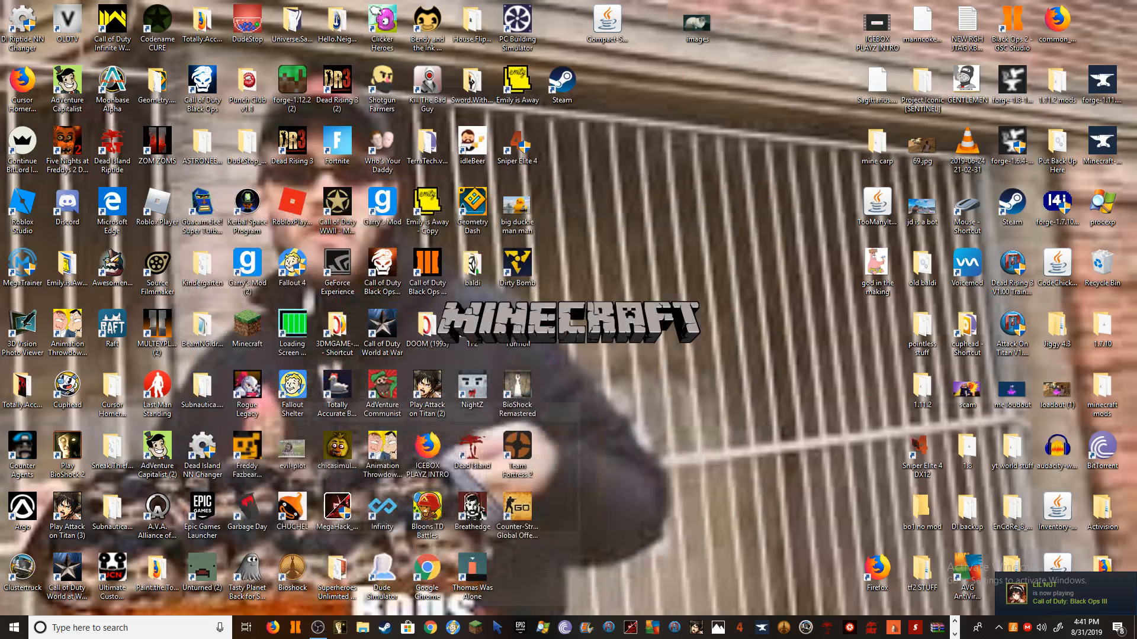
left_click(760, 187)
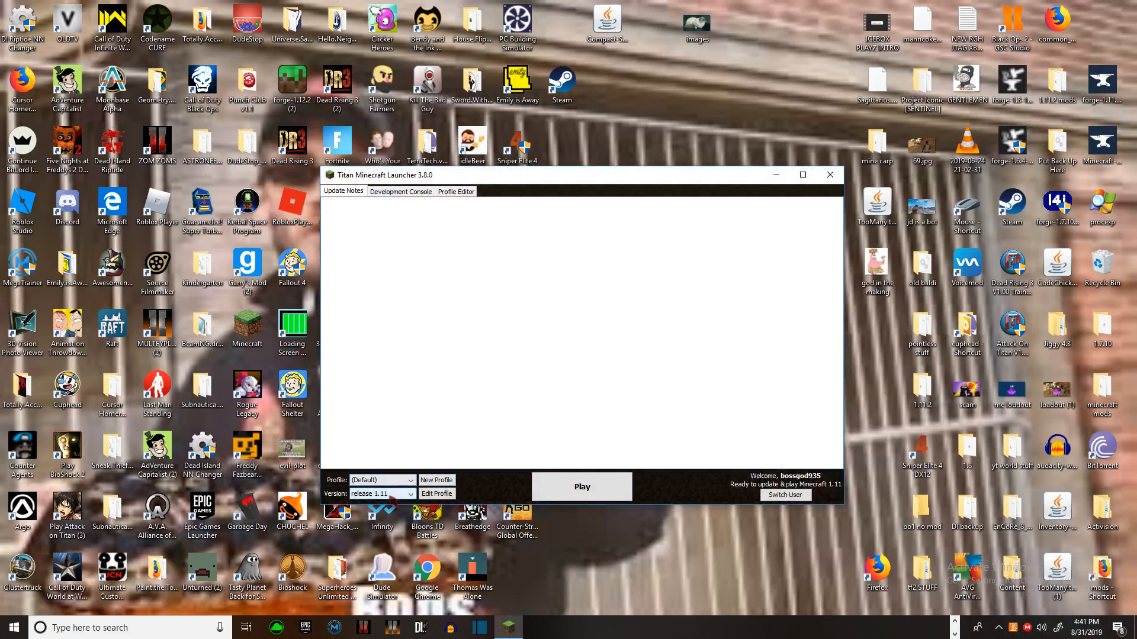
- Choose the forge profile and the release 1.10.2-forge1.10.2-12.18.3.2185 version in Titan Minecraft Launcher
left_click(384, 481)
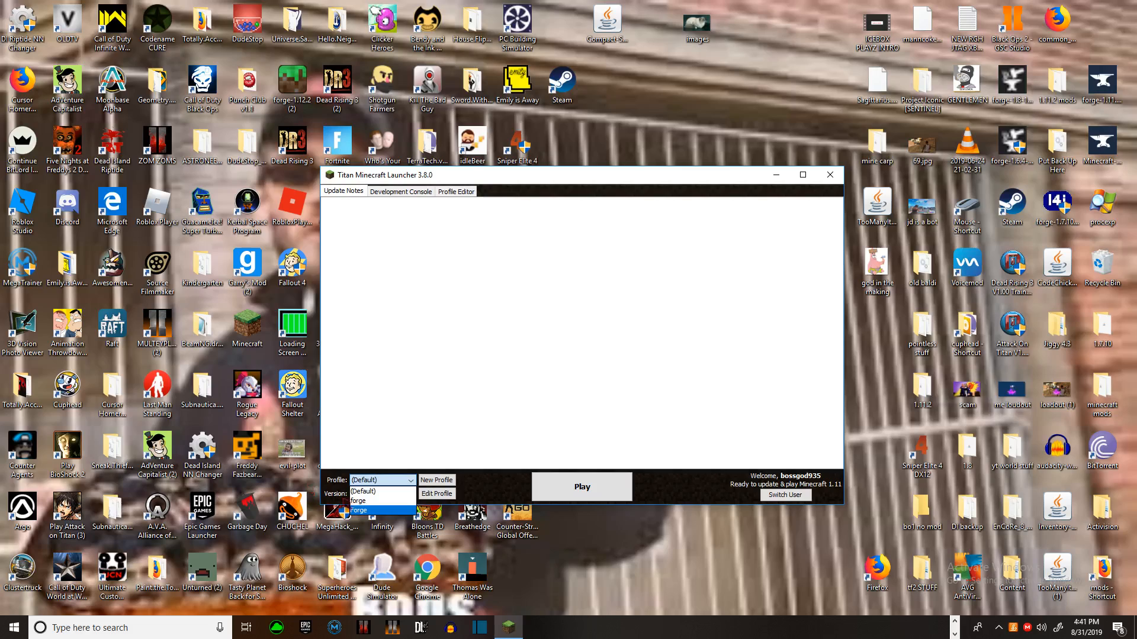
left_click(385, 510)
left_click(384, 480)
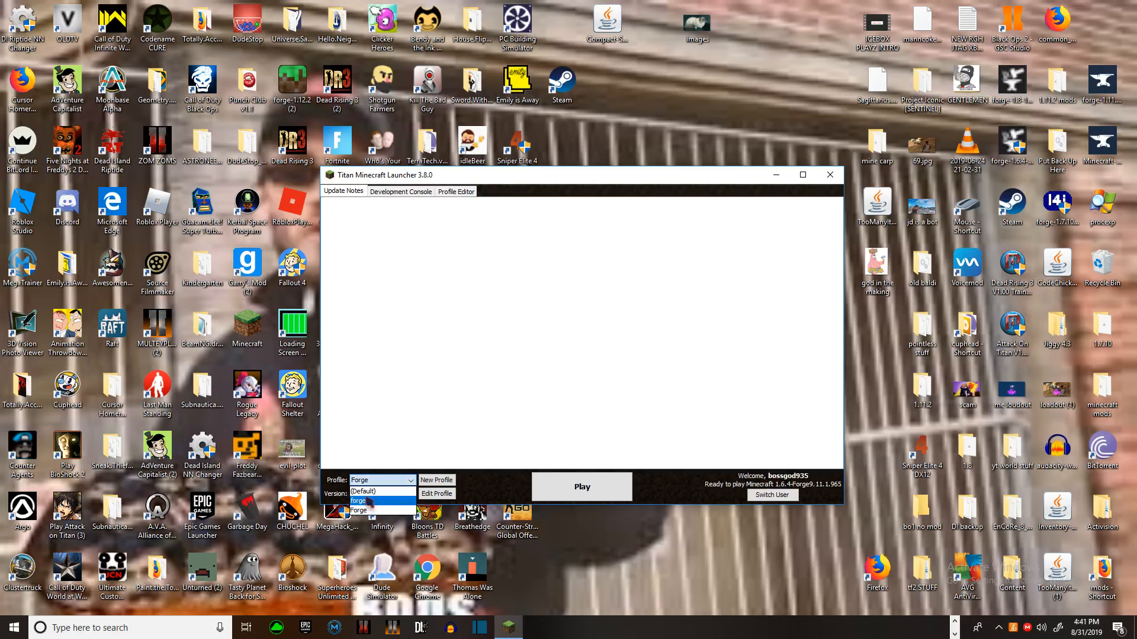
left_click(395, 500)
left_click(393, 493)
scroll(383, 525, "down", 5)
scroll(383, 525, "down", 5)
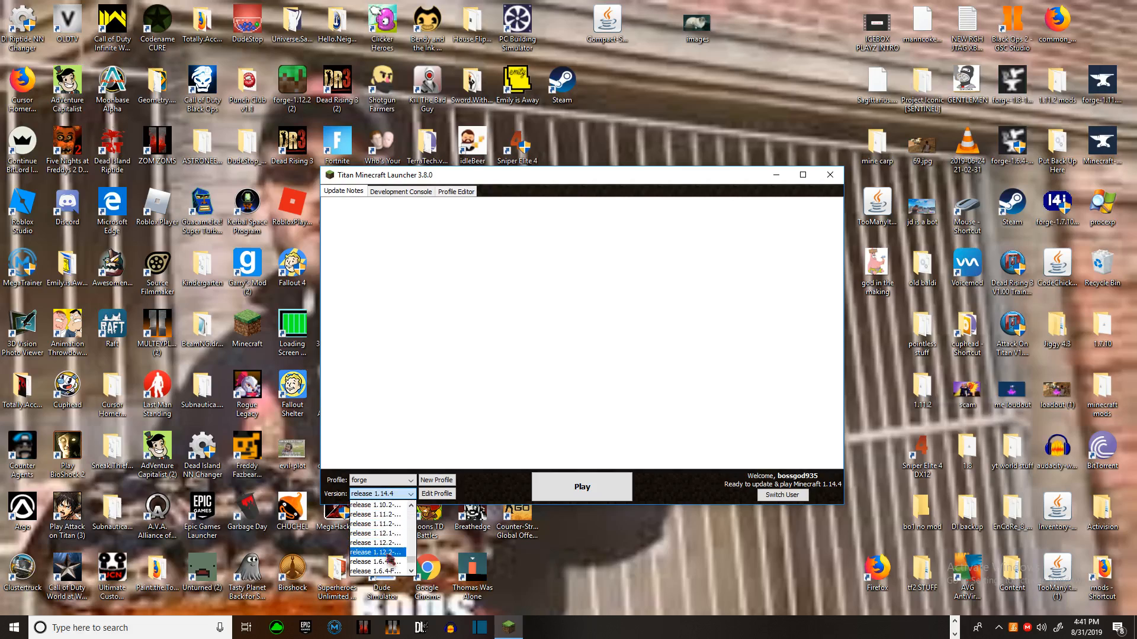
scroll(391, 557, "down", 2)
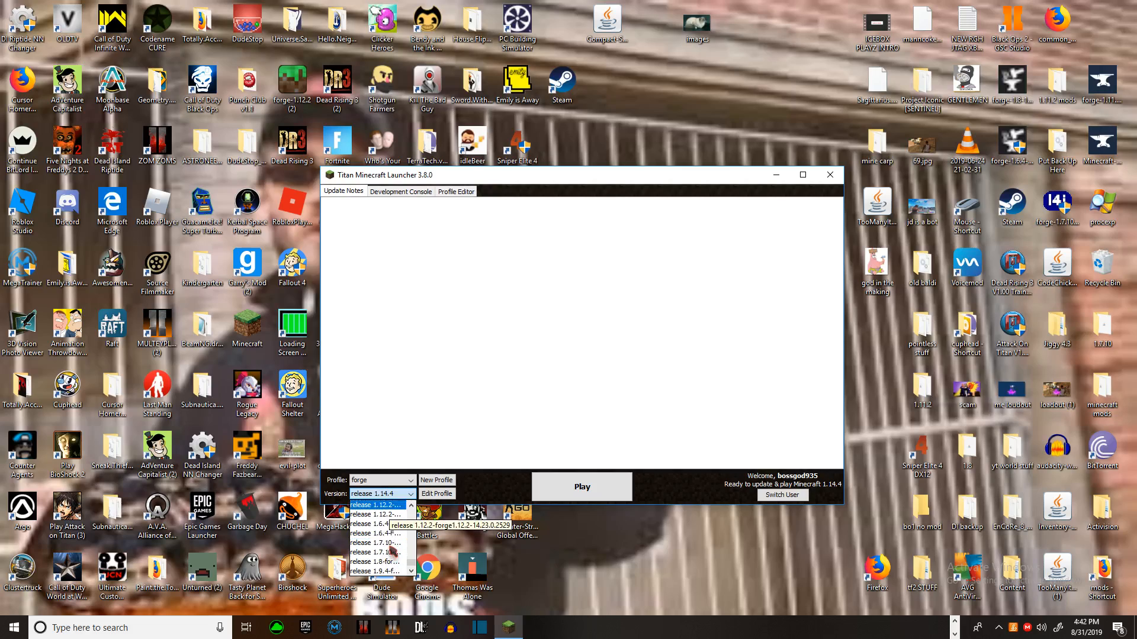
scroll(390, 550, "up", 3)
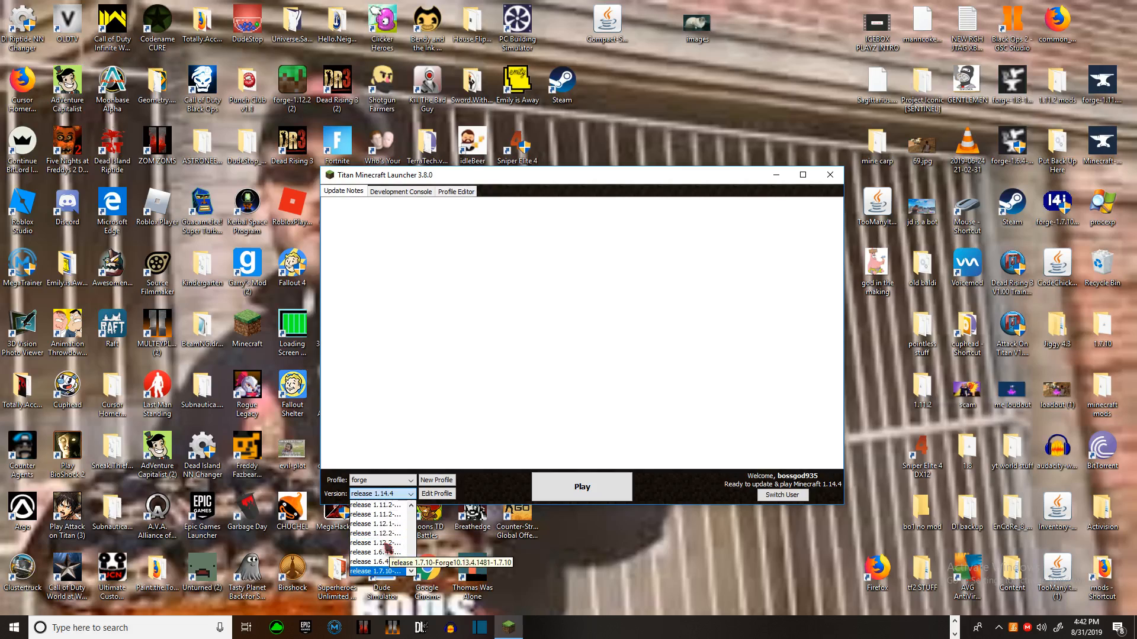
left_click(385, 526)
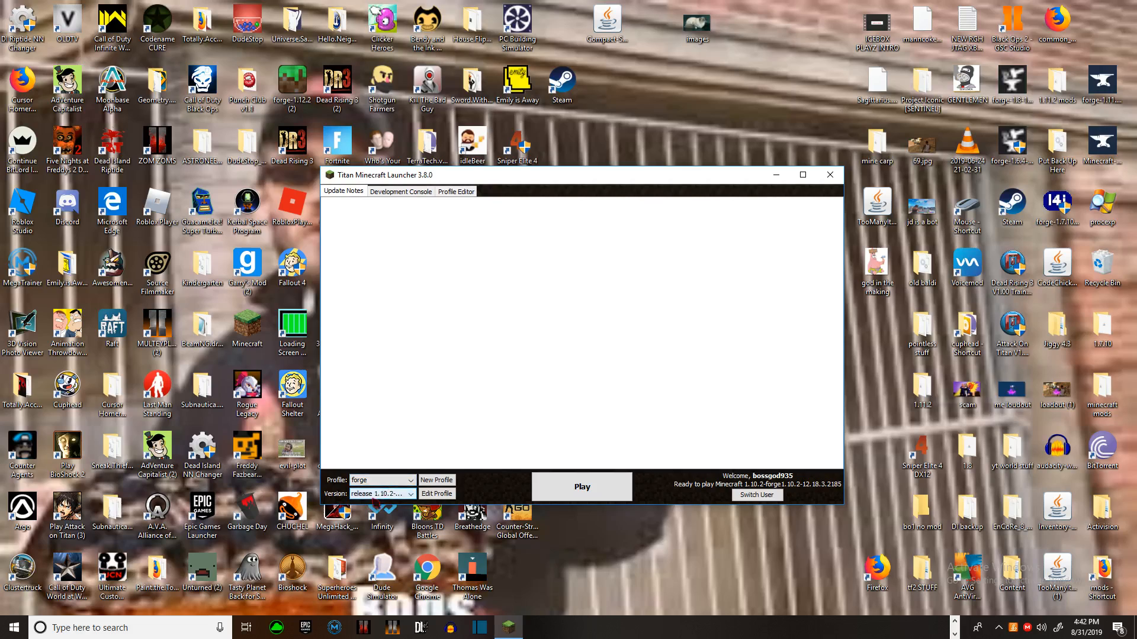
- Reselect the 1.10.2 Forge version, start the game, and maximise the Minecraft window
left_click(365, 494)
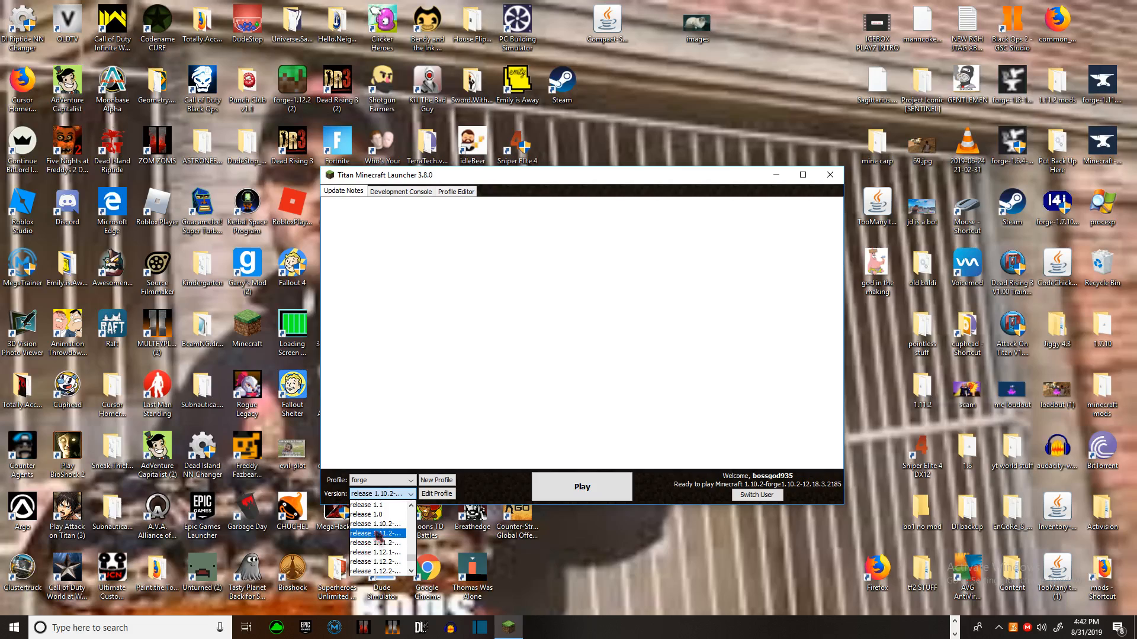
left_click(374, 524)
left_click(573, 491)
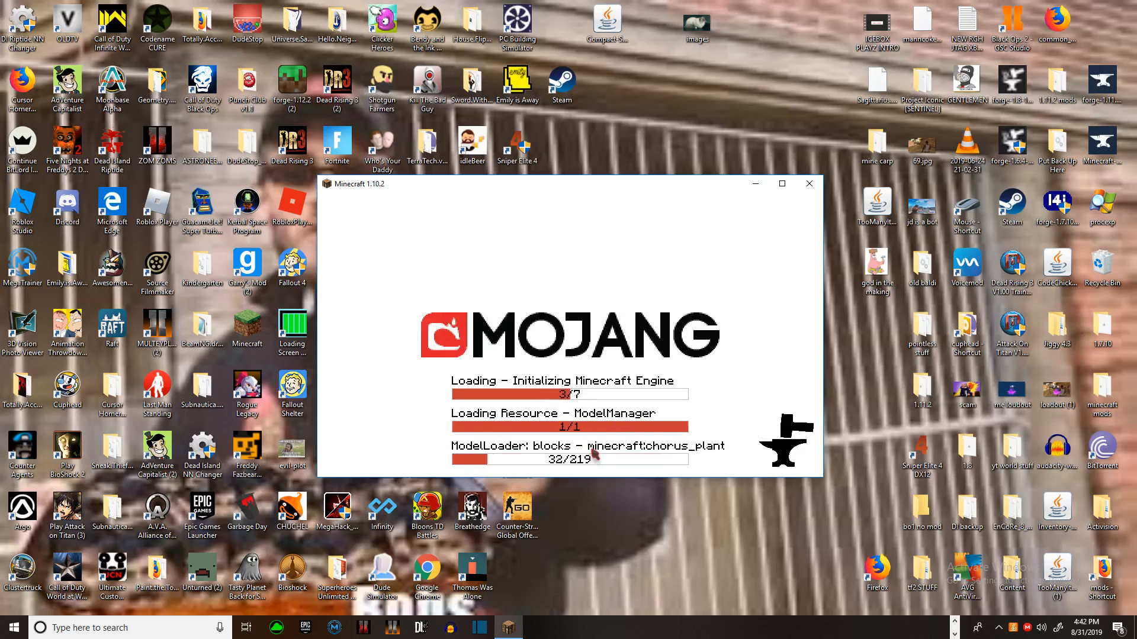
left_click(782, 184)
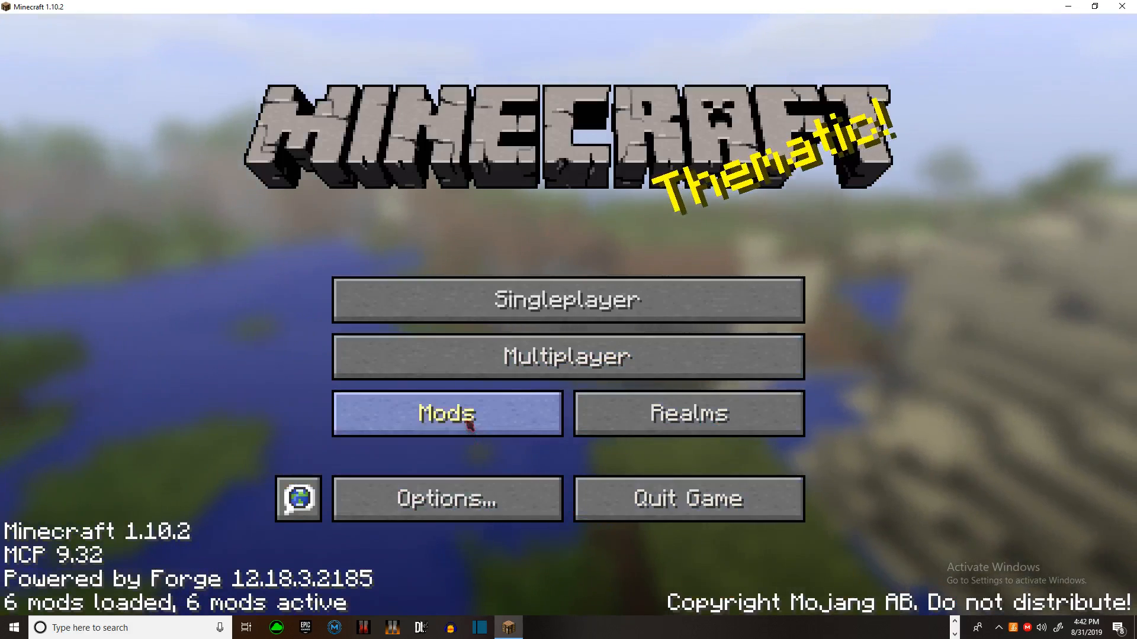
- Check the installed mod list for RikMuld's Core and The Camping Mod 2, and return to the title screen
left_click(448, 413)
scroll(214, 311, "down", 3)
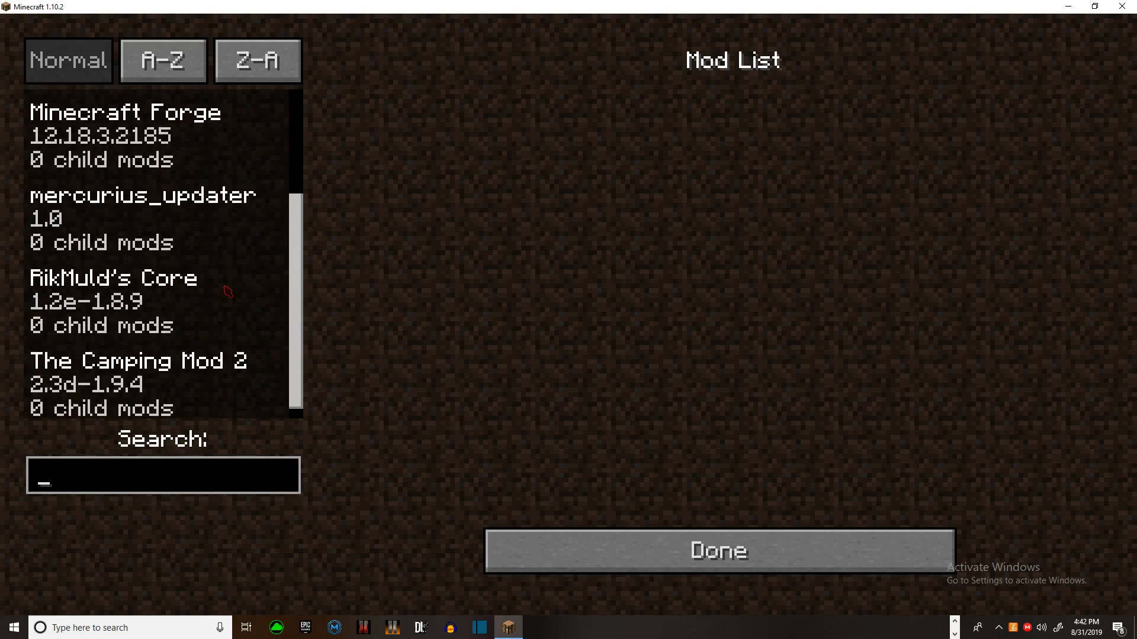
left_click(525, 543)
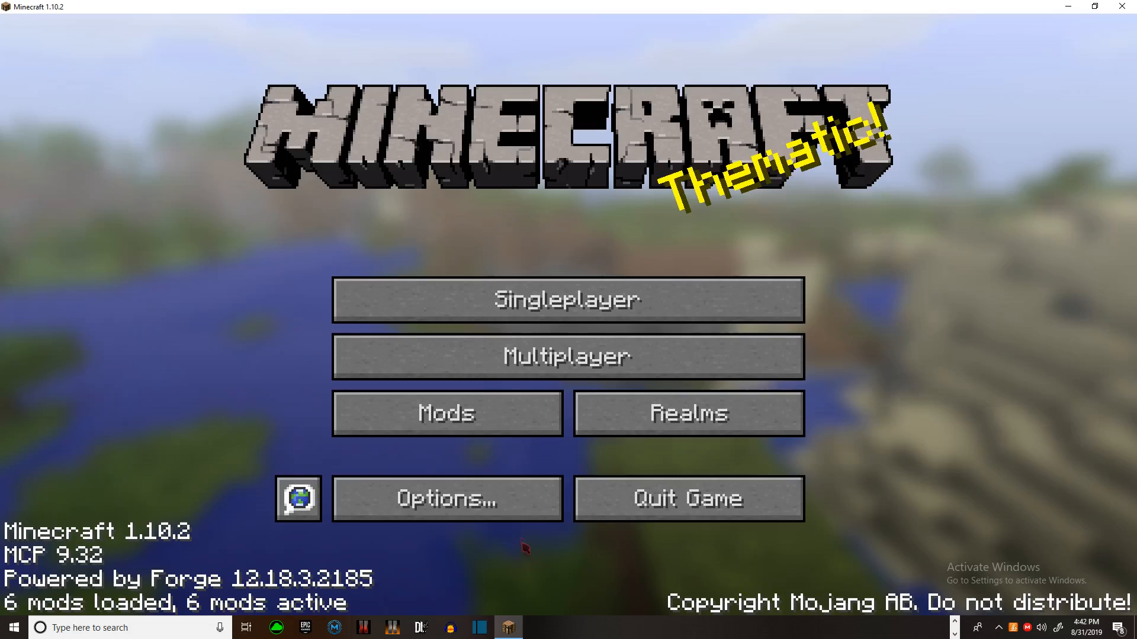
- Begin creating a new singleplayer world and set its game mode to Creative
left_click(520, 302)
left_click(749, 524)
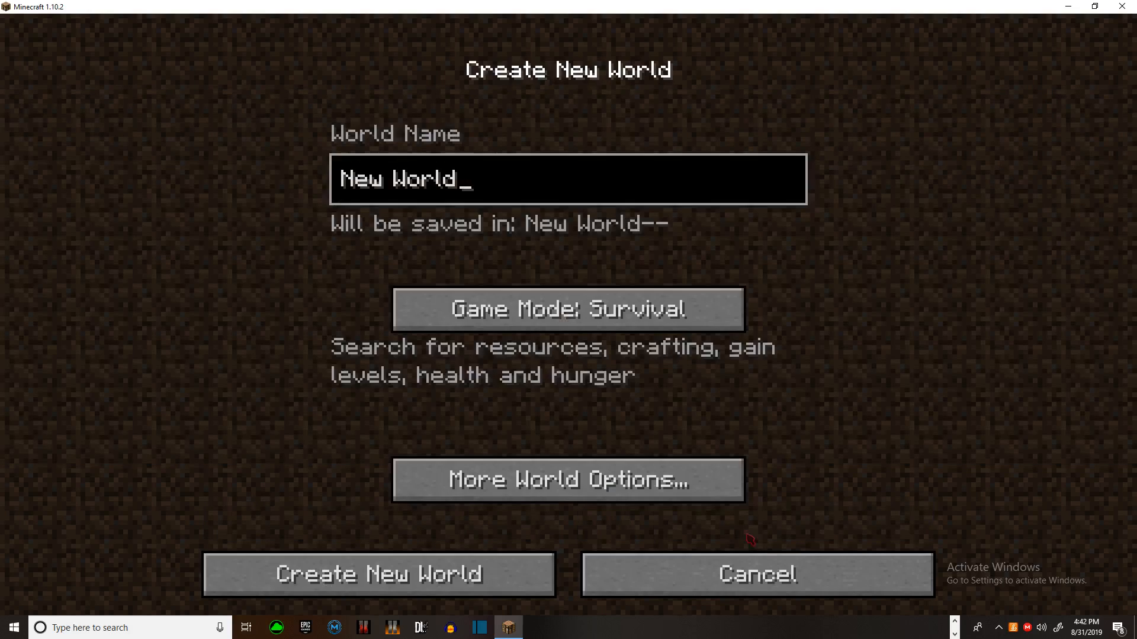
left_click(590, 318)
left_click(590, 318)
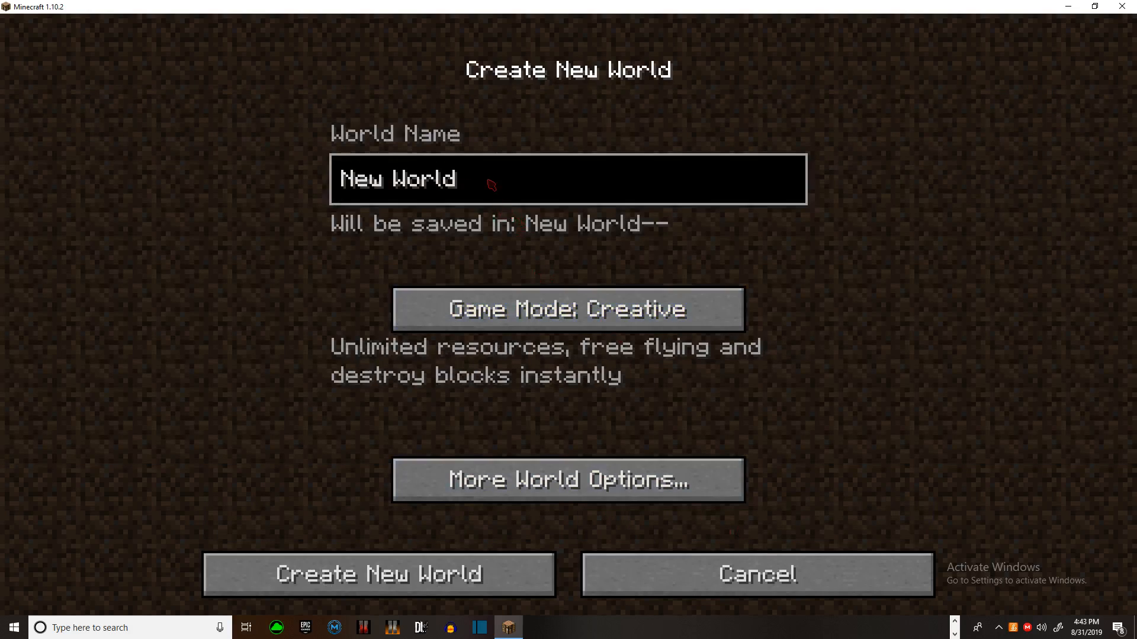
- Replace the new world's default name with beanos
key("BackSpace")
key("BackSpace")
key("BackSpace")
key("BackSpace")
key("BackSpace")
key("BackSpace")
key("BackSpace")
key("BackSpace")
key("BackSpace")
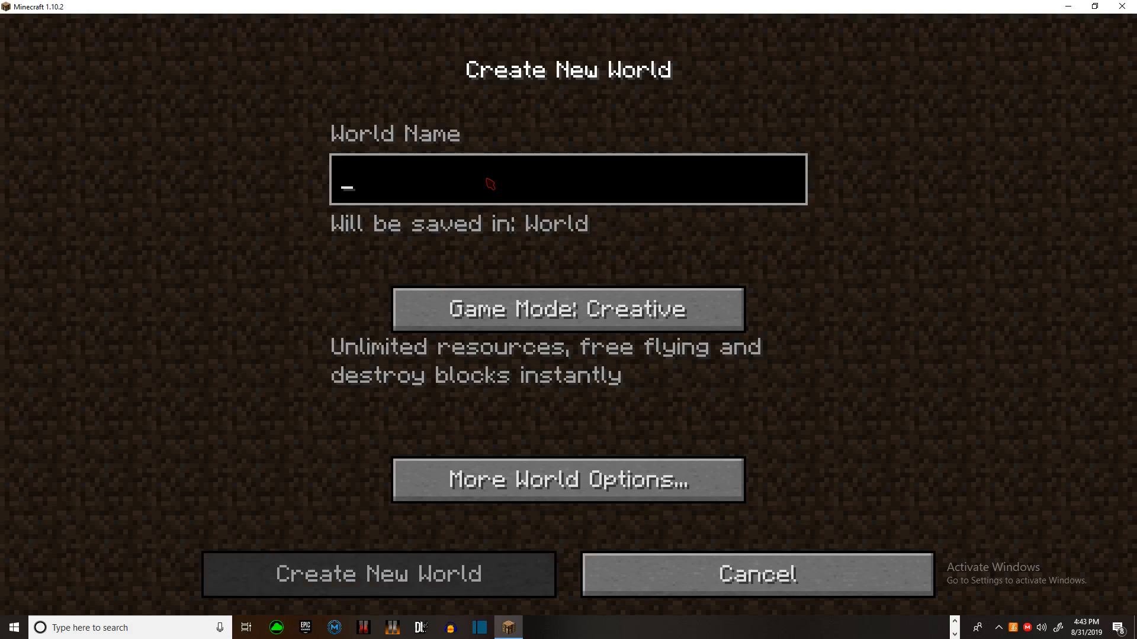
type("bea")
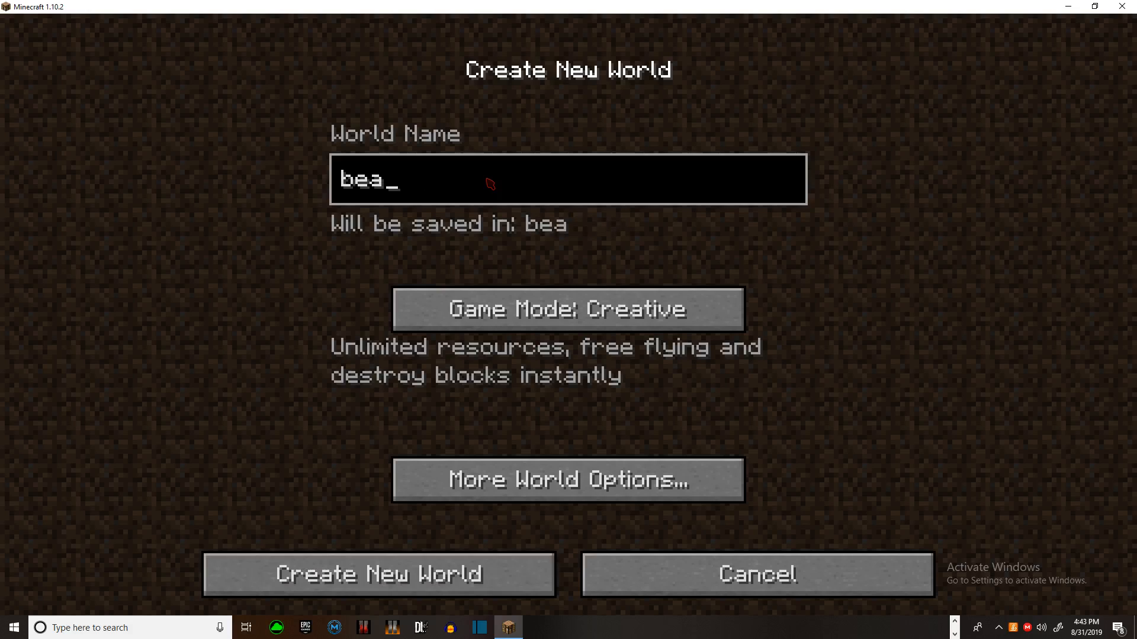
type("nos")
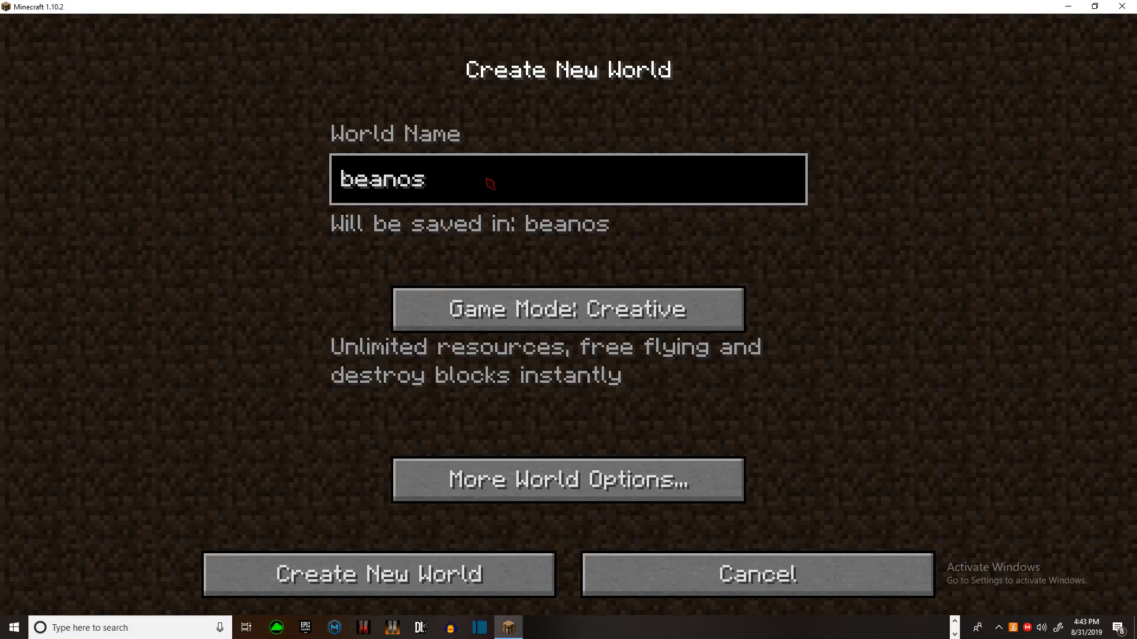
- Review the additional world options and create the beanos world with a random seed
left_click(624, 476)
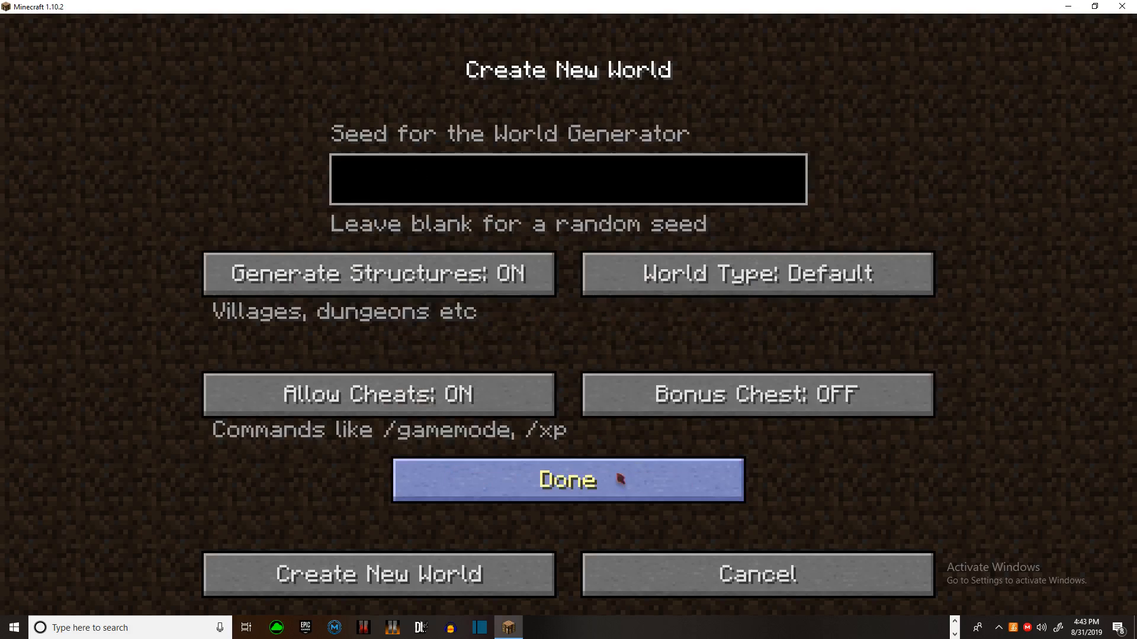
left_click(438, 481)
left_click(421, 557)
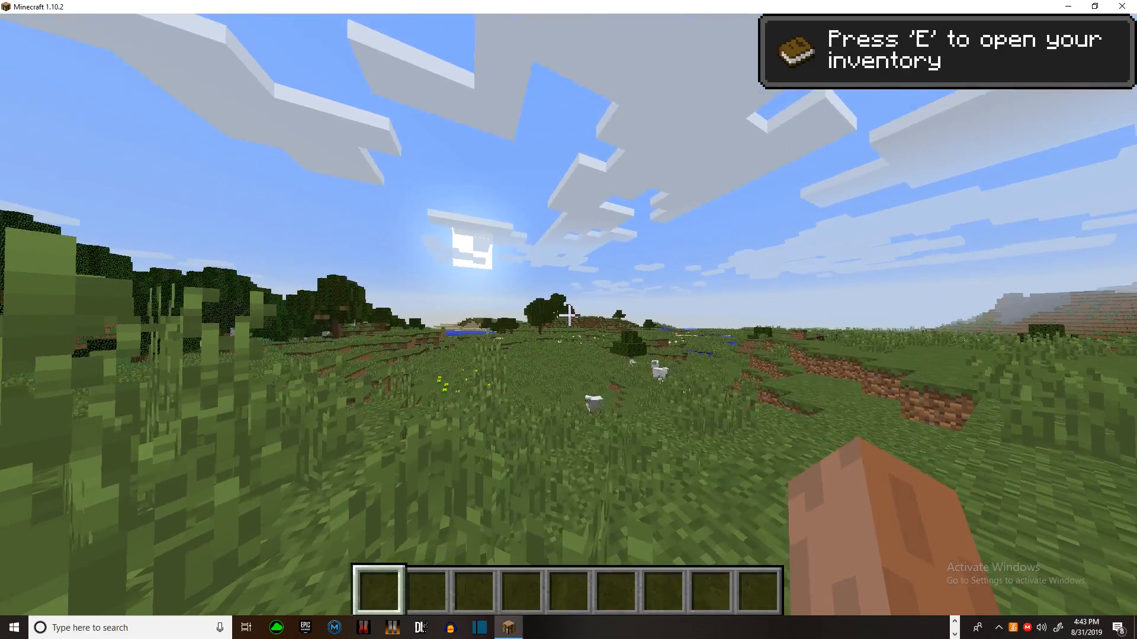
- Open The Camping Mod section of the creative inventory and add the tent and red sleeping bag to the hotbar
key("e")
left_click(645, 119)
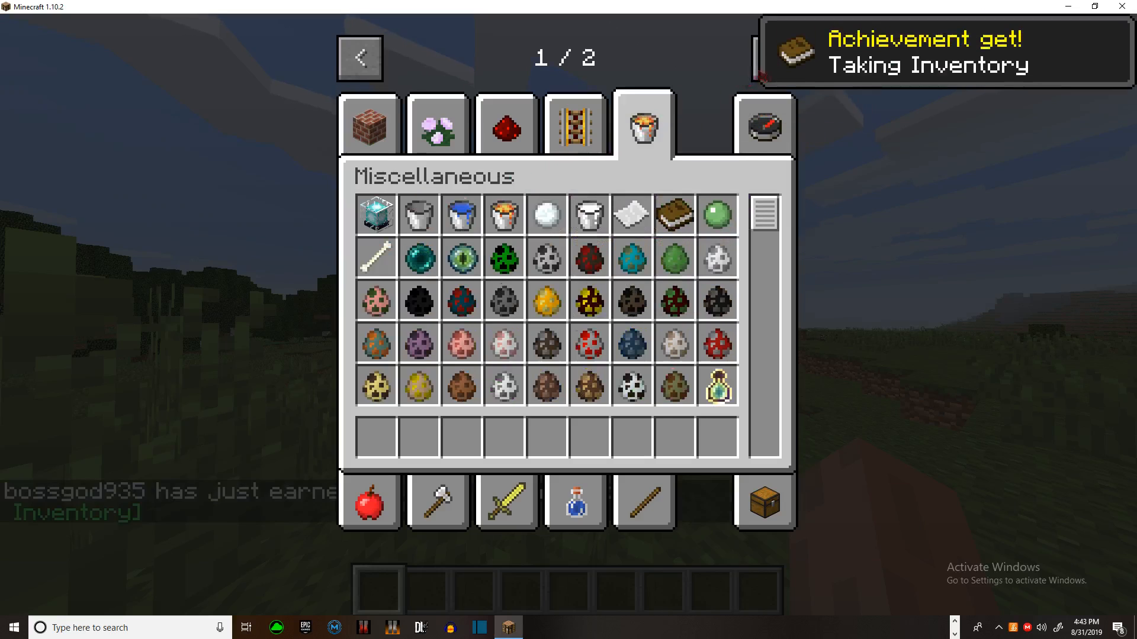
left_click(774, 57)
left_click(370, 121)
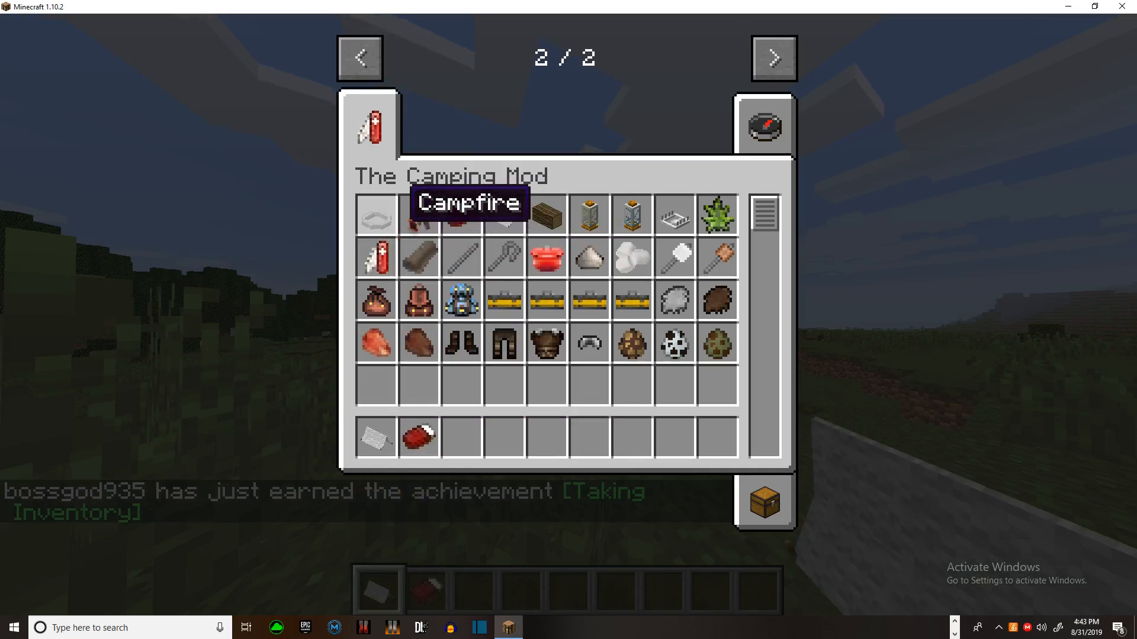
- Add the Campfire, the wooden item beside it and the Swiss Knife to the hotbar, and return to the world
left_click(379, 215)
left_click(419, 214)
left_click(504, 438)
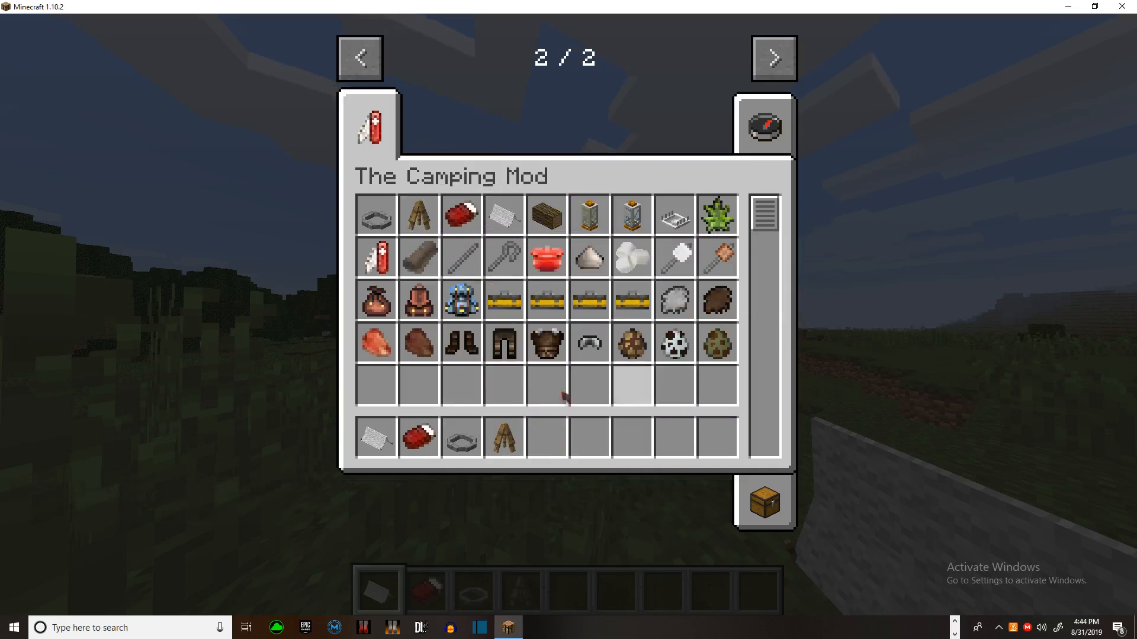
left_click(387, 260)
left_click(546, 438)
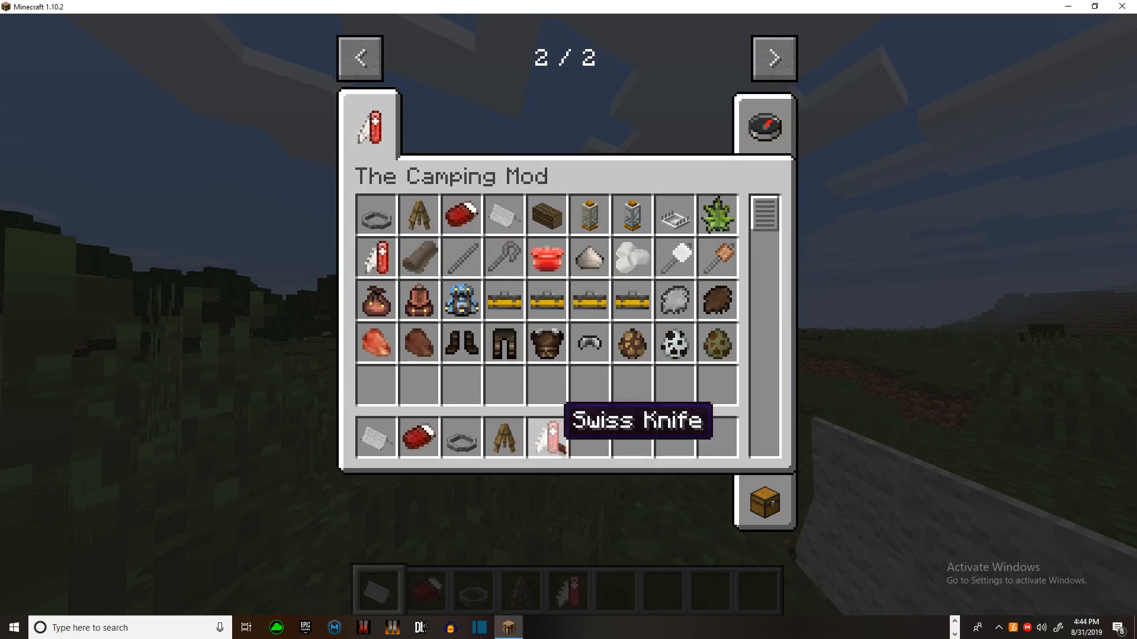
key("e")
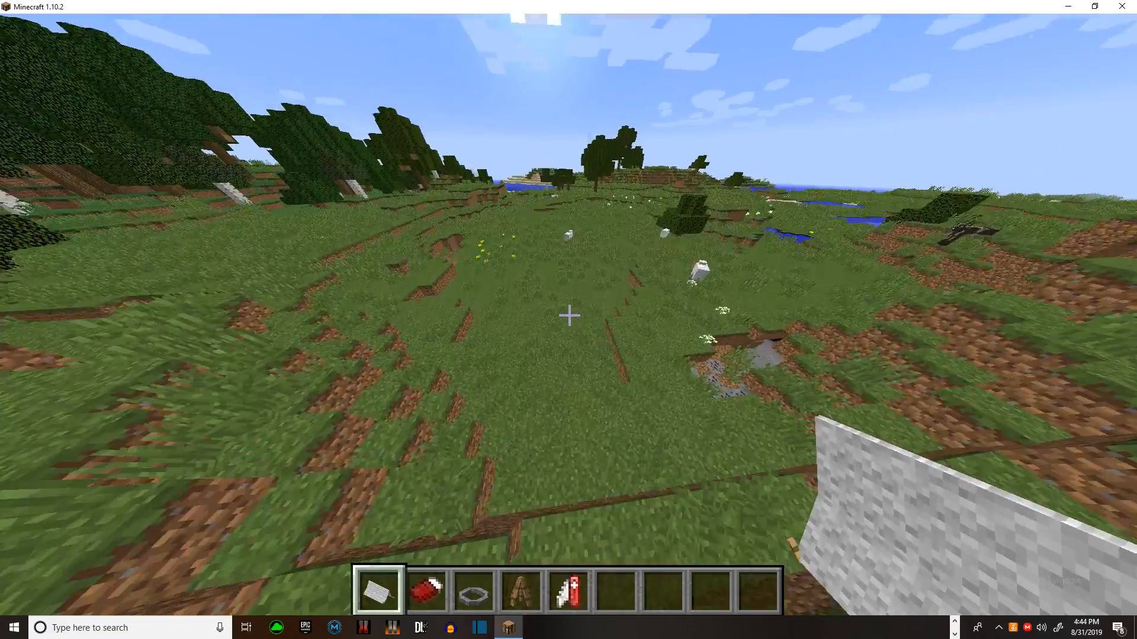
- Place the red sleeping bag on the grass and try sleeping in it
scroll(569, 319, "down", 1)
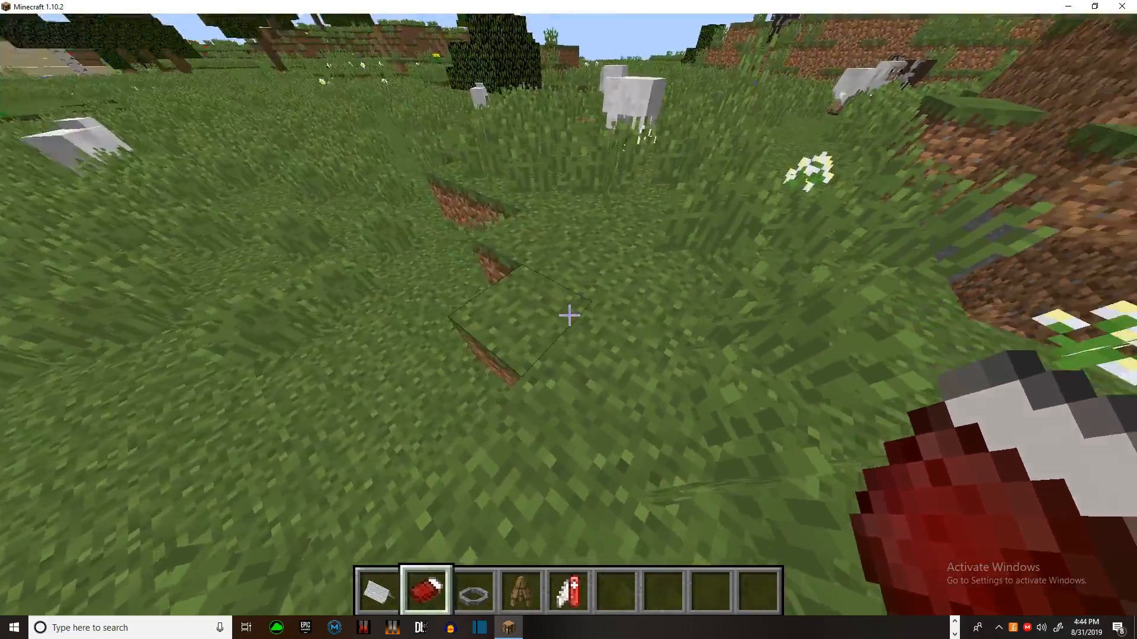
right_click(569, 315)
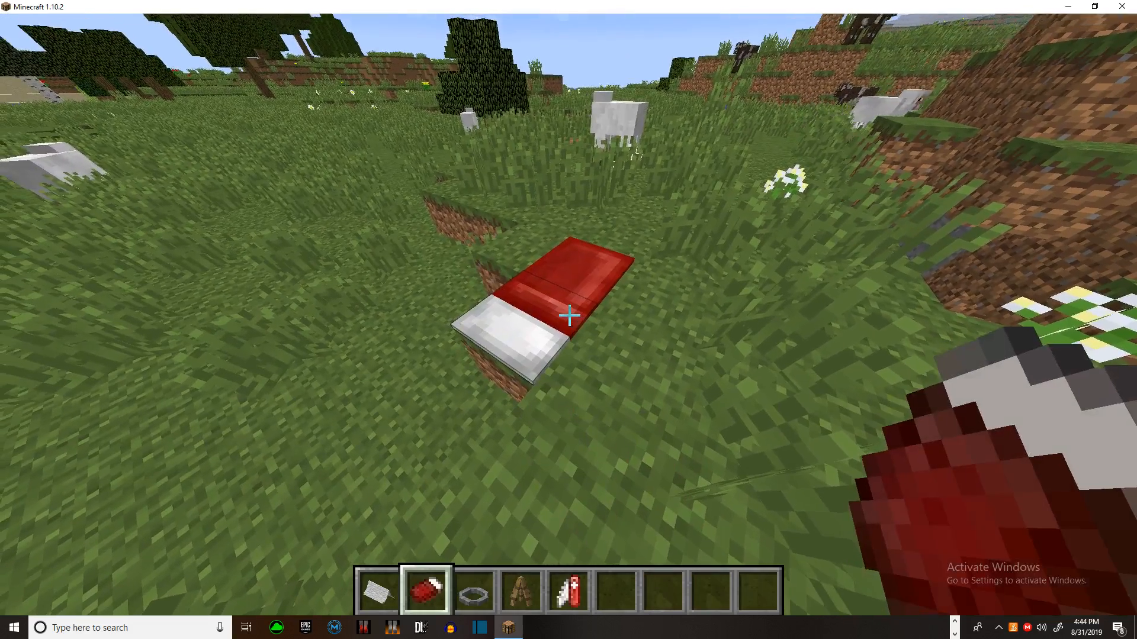
right_click(569, 314)
- Equip the Tent and try to place it at the sleeping bag
scroll(569, 315, "up", 1)
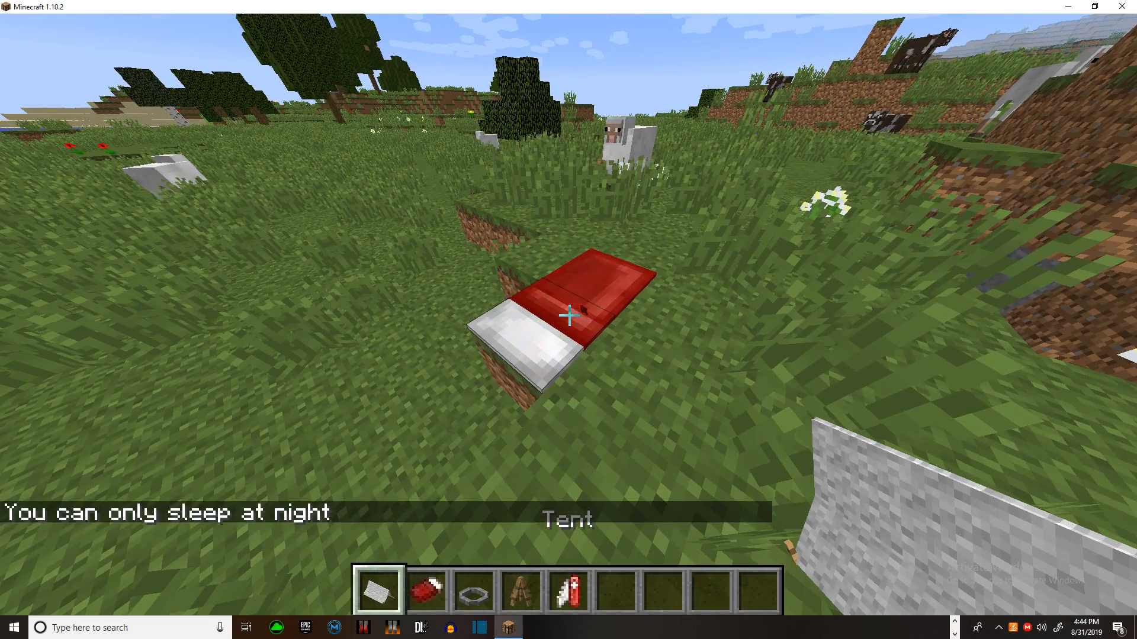
right_click(569, 315)
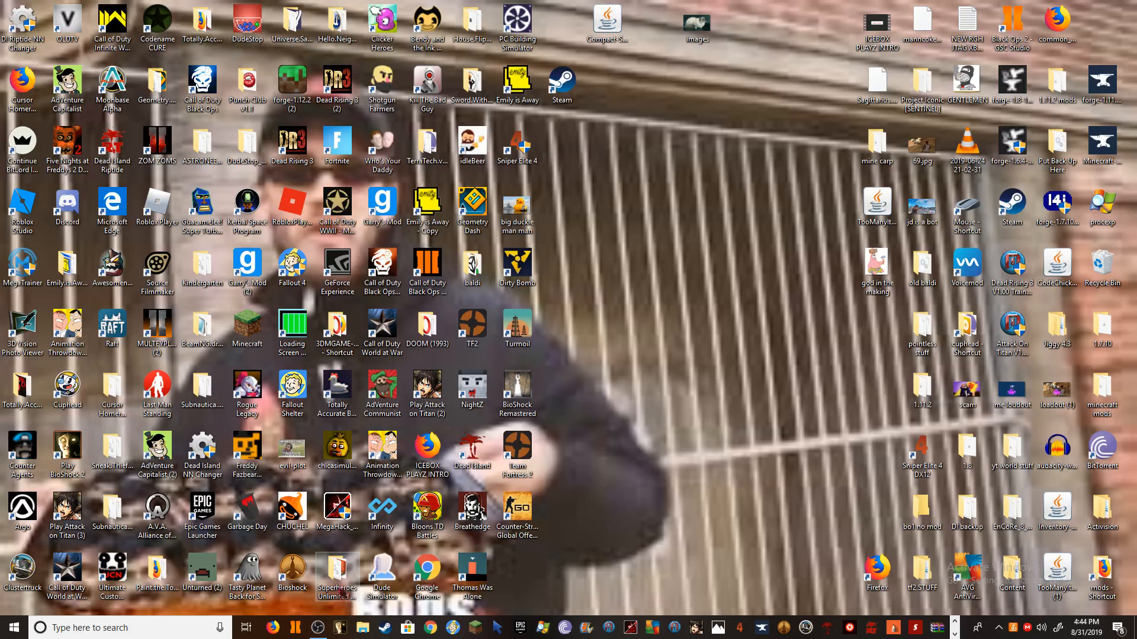
- Bring up the OBS window and close Titan Minecraft Launcher with its crash report
right_click(335, 438)
left_click(317, 628)
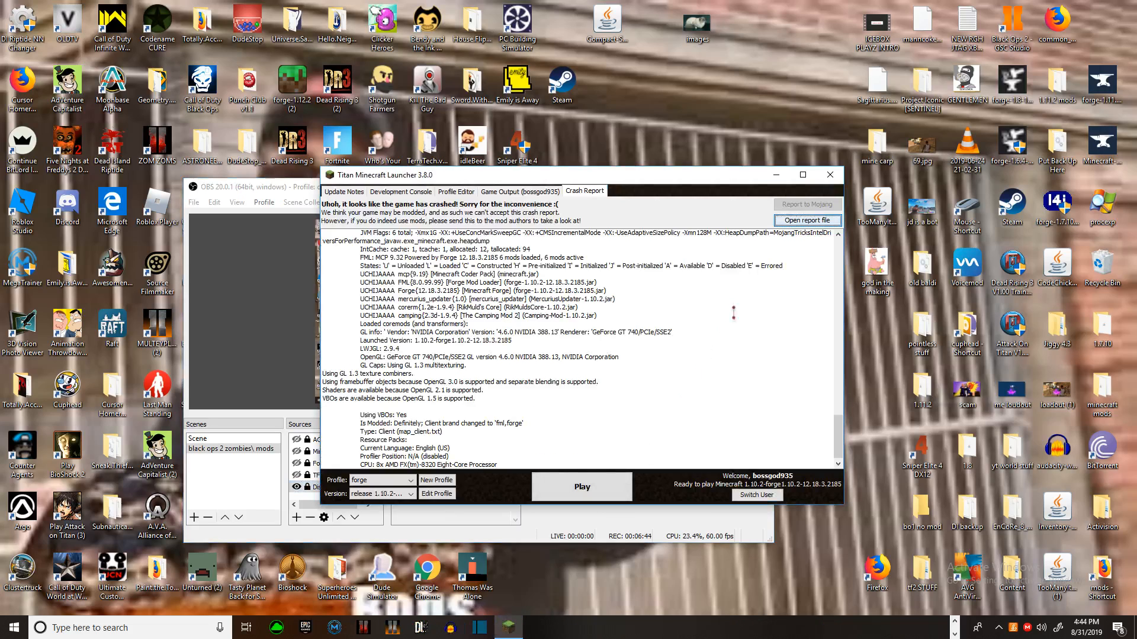
left_click(829, 176)
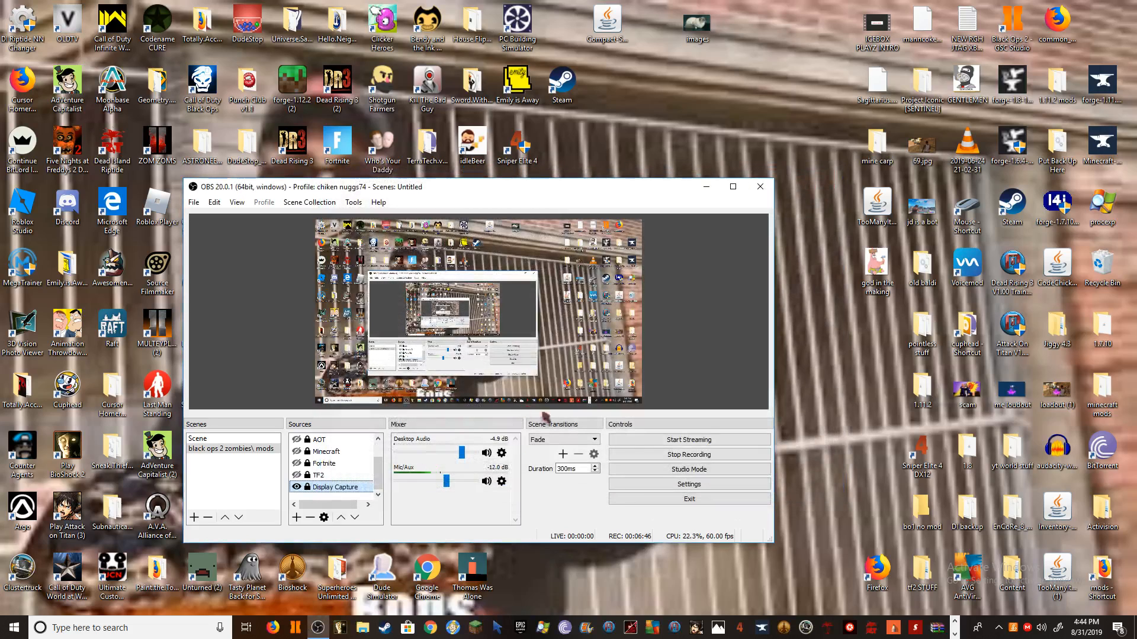